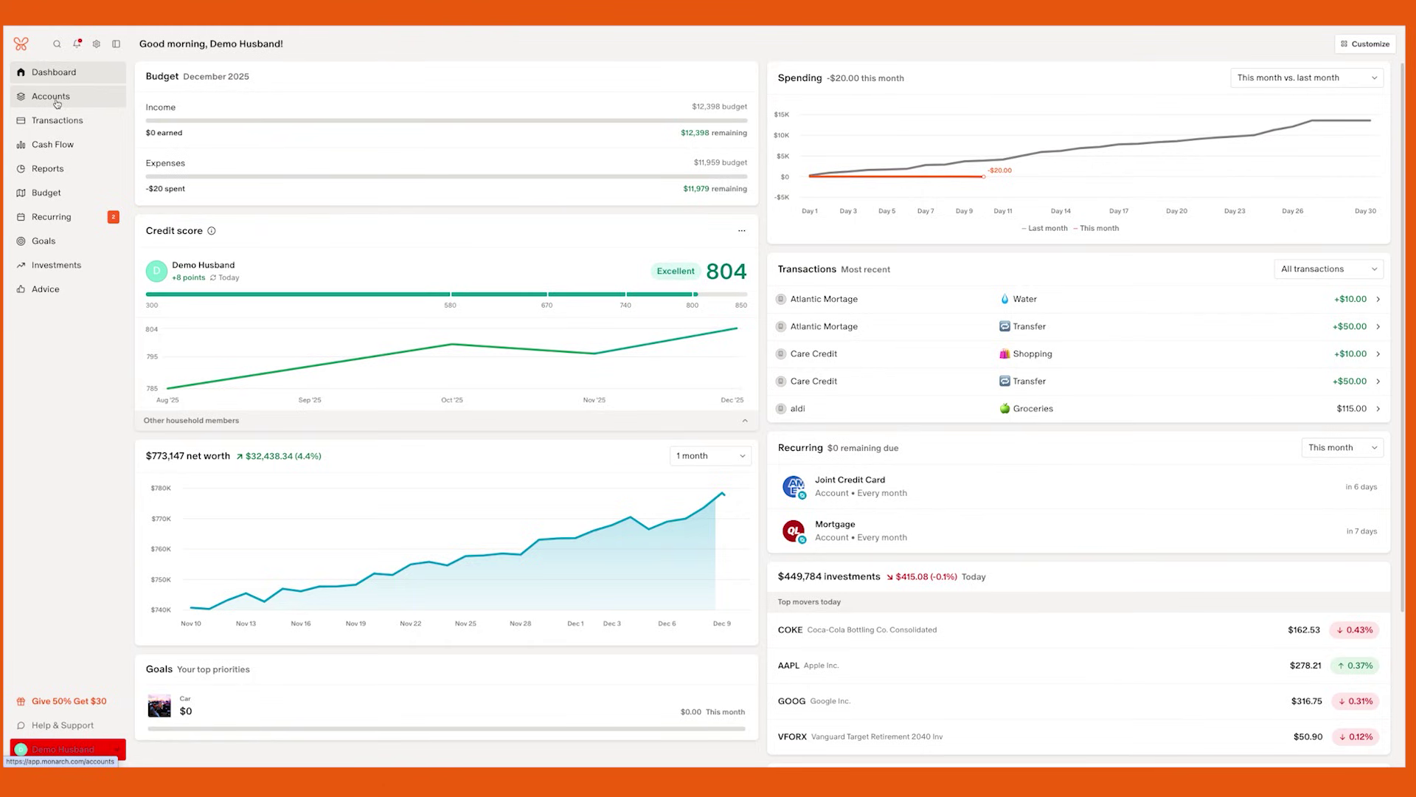
Go to the Accounts page showing the $773,147.27 net worth and the investment accounts.
click(52, 97)
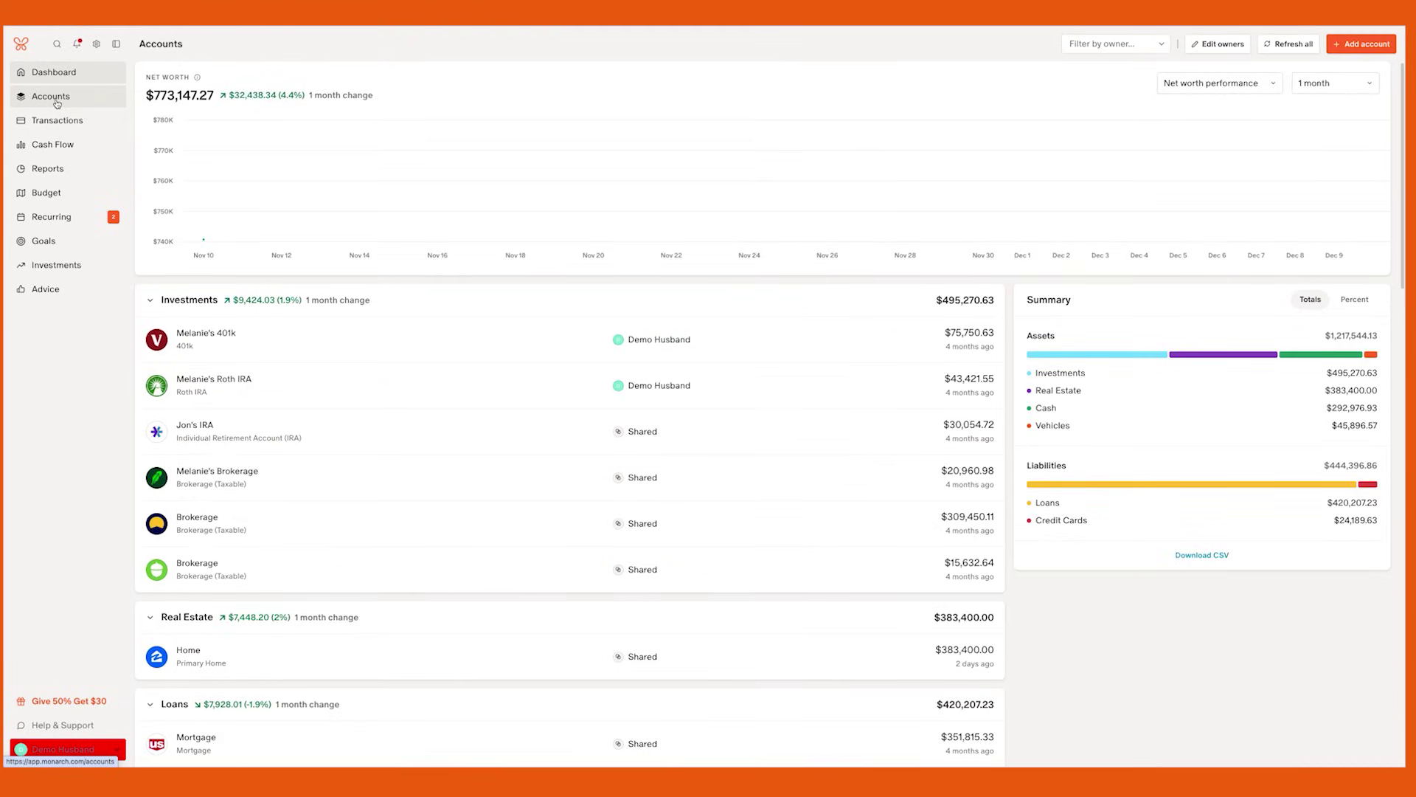
Start adding an account and search the institution list for 'capitalone'.
click(1363, 46)
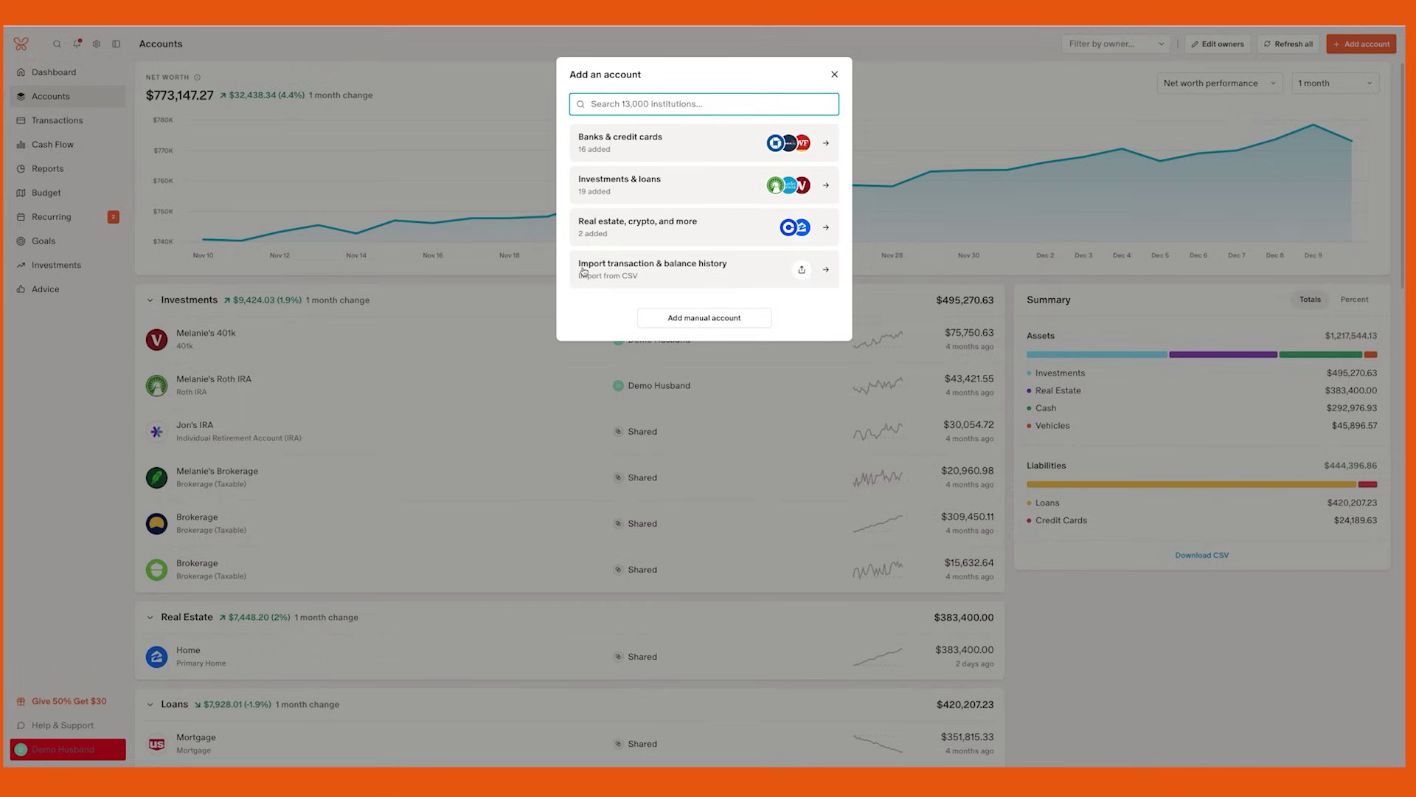
click(612, 104)
text(capitalone)
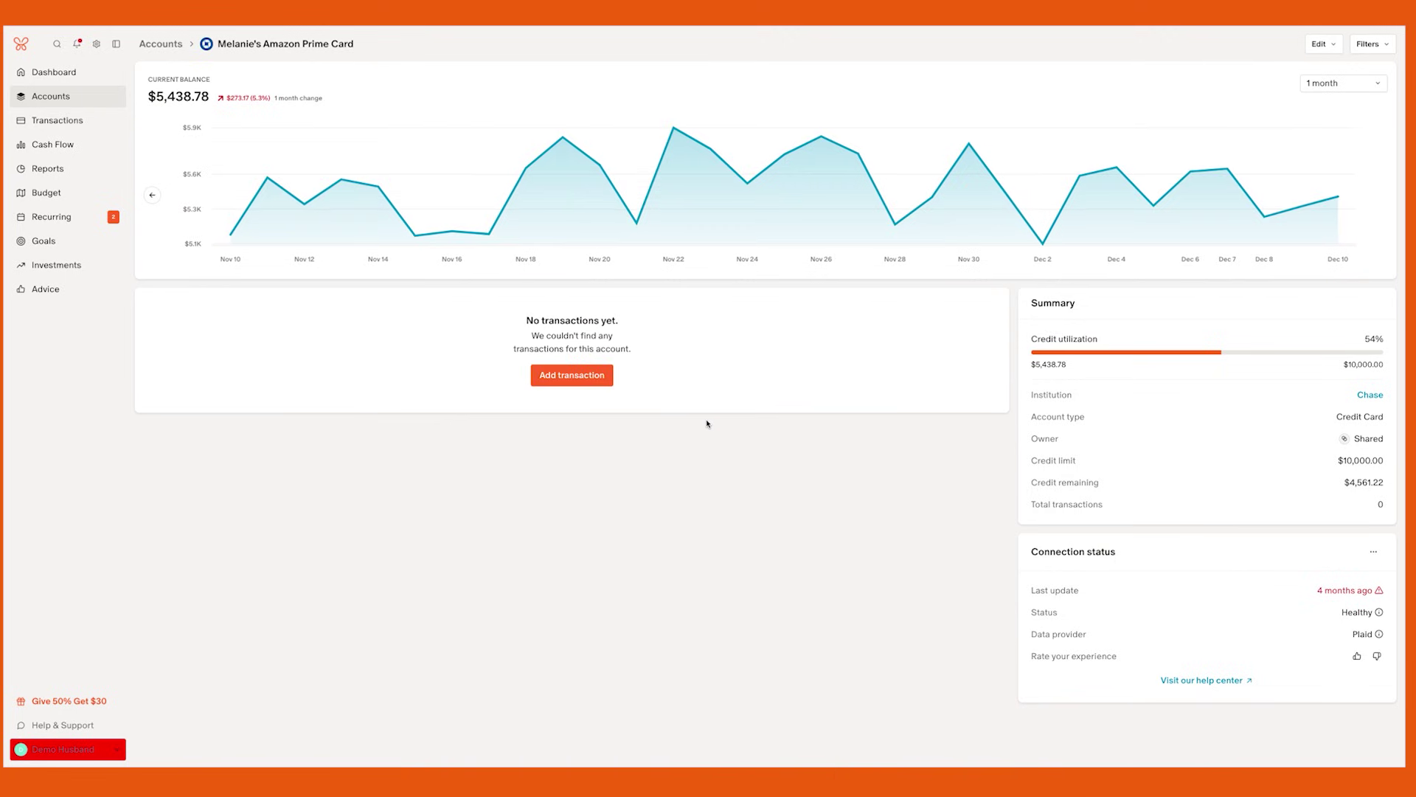
Open the credit card account's edit form from its Edit options.
click(1323, 46)
click(1254, 73)
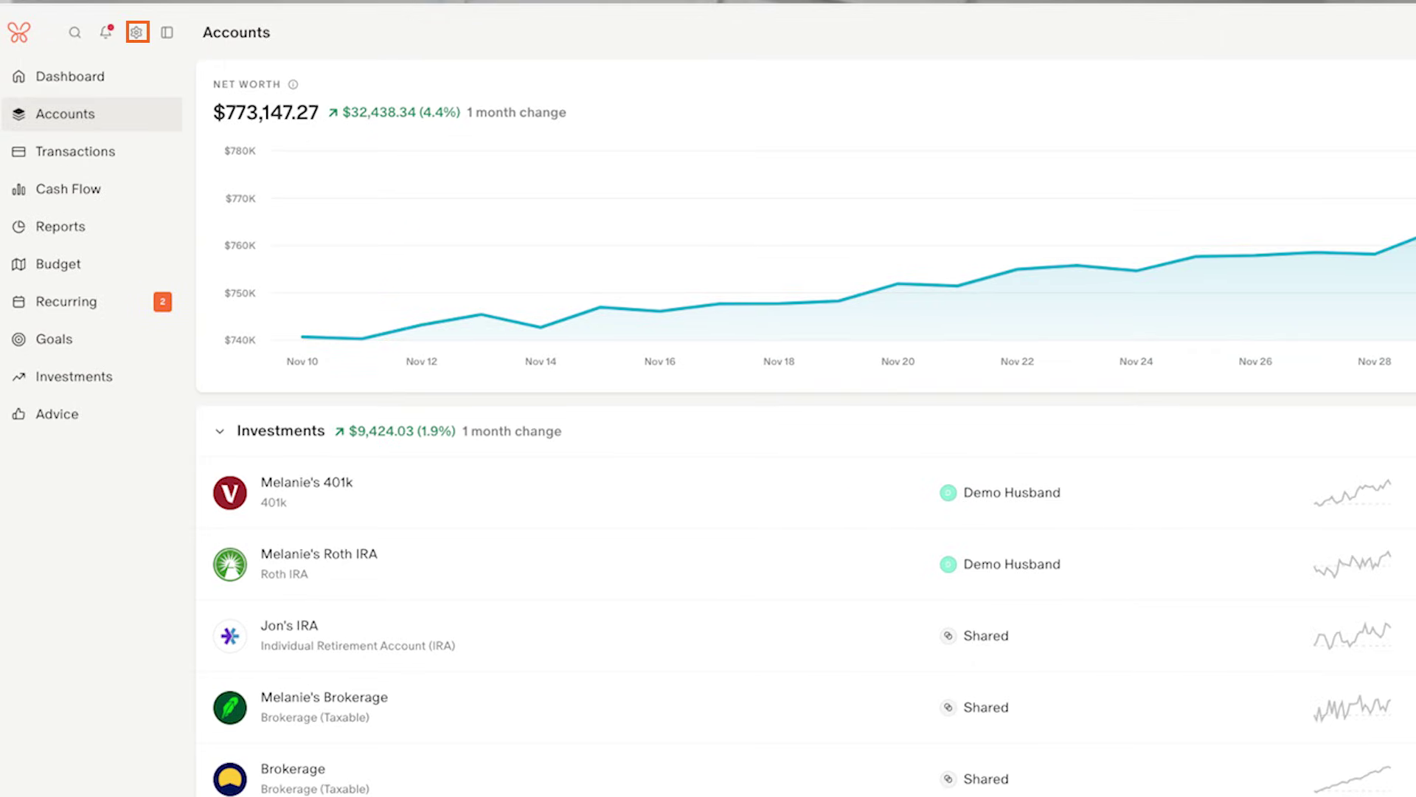
Open the household Categories settings and bring up Auto Payment for editing.
click(135, 32)
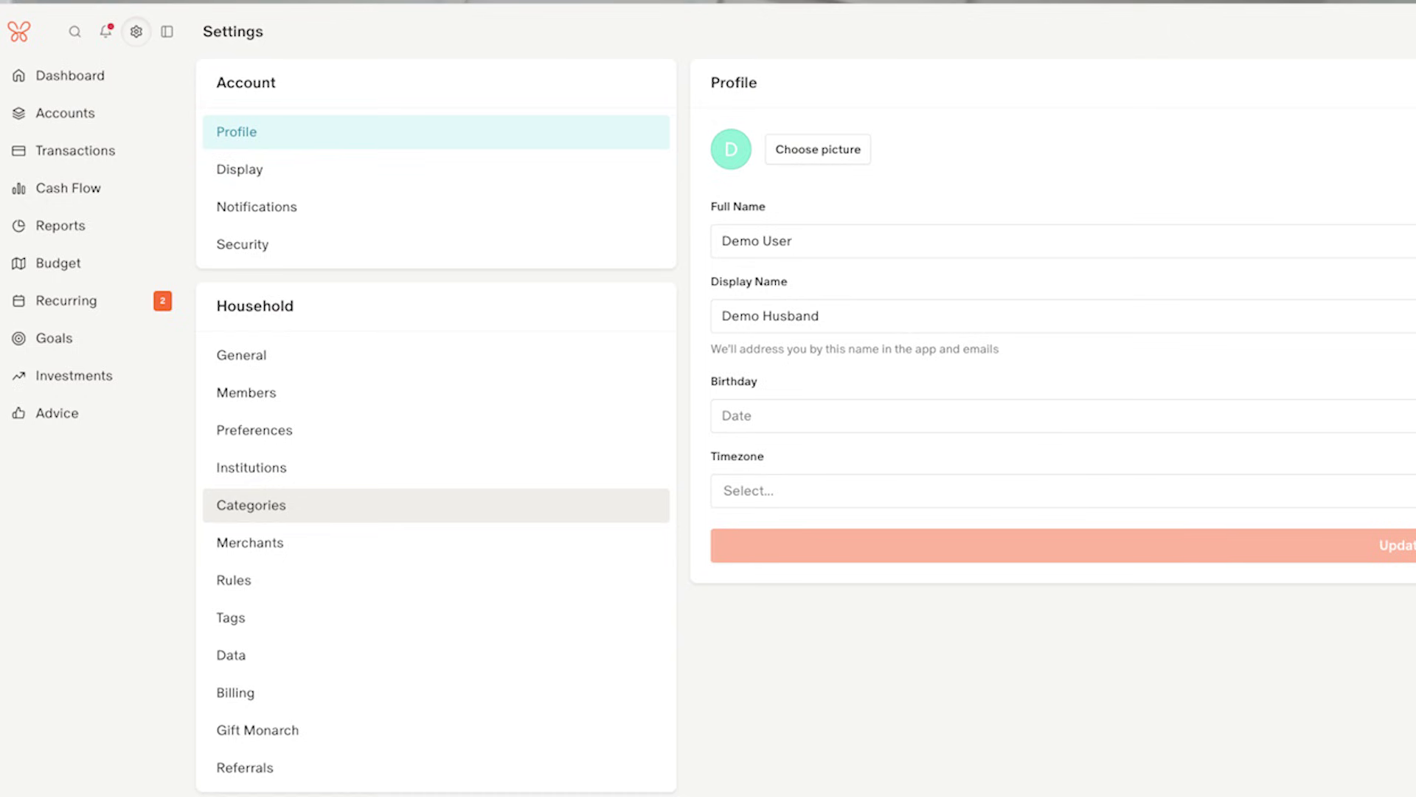
click(251, 505)
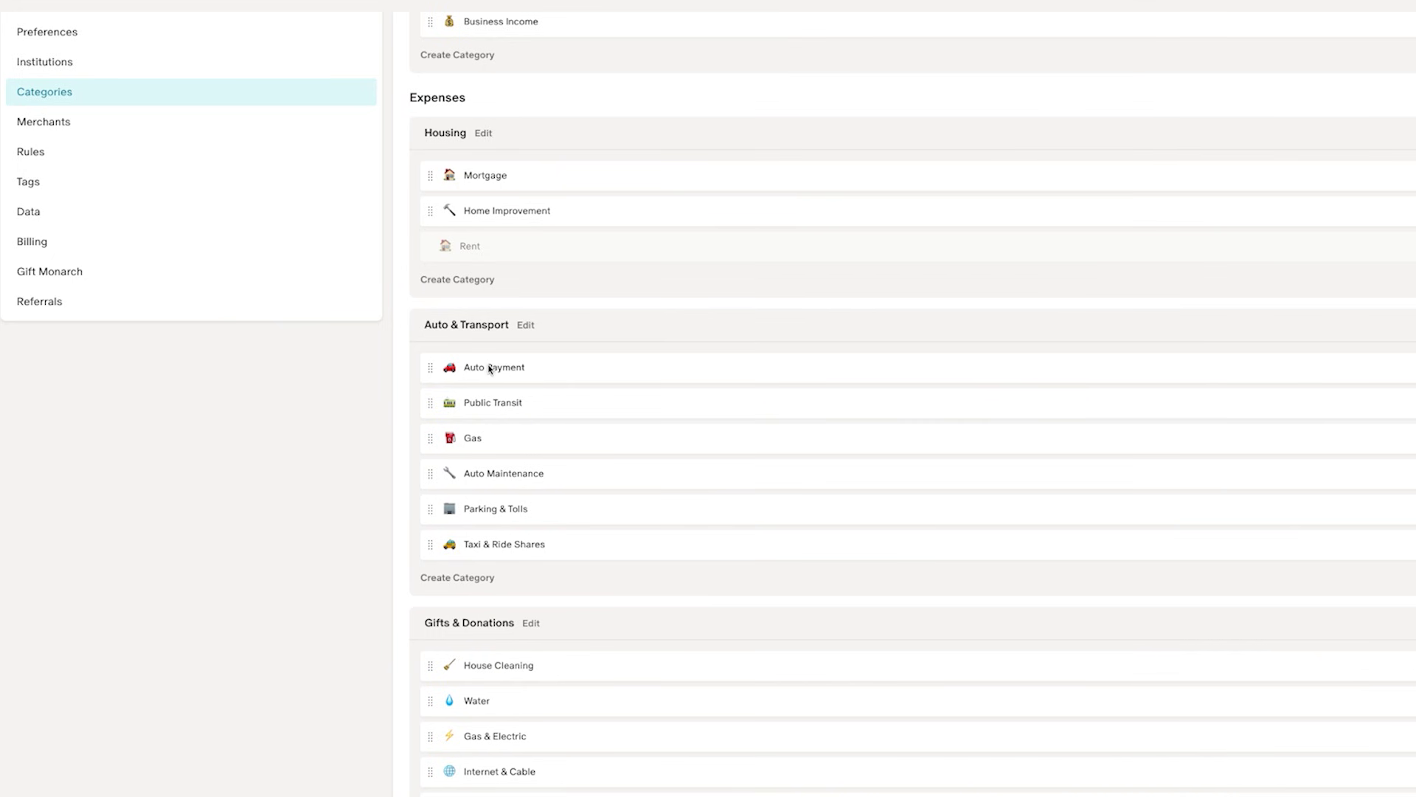
click(496, 367)
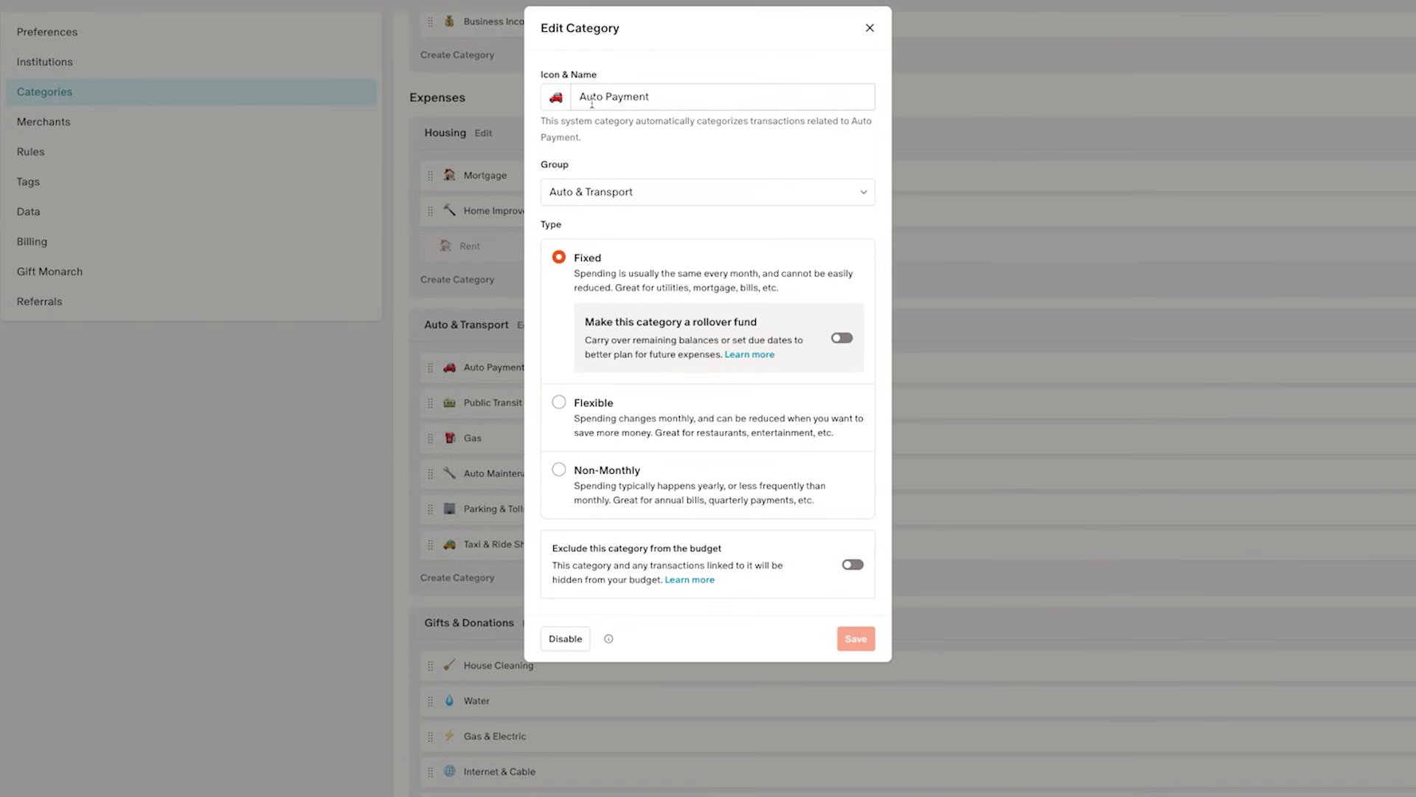
Rename Auto Payment to 'Car Payment', then disable Gifts, reassigning its transaction to Uncategorized.
double_click(591, 97)
text(Car)
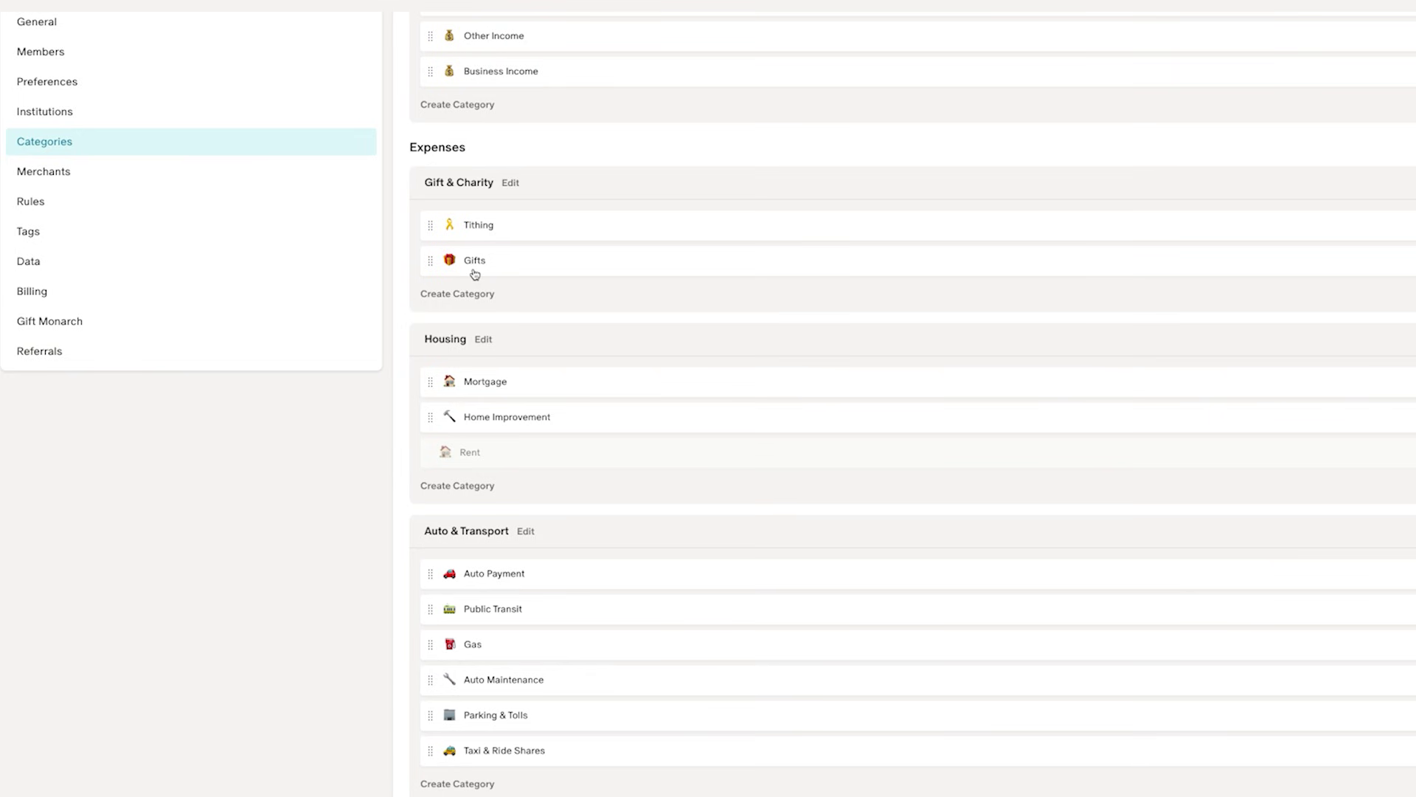
click(476, 272)
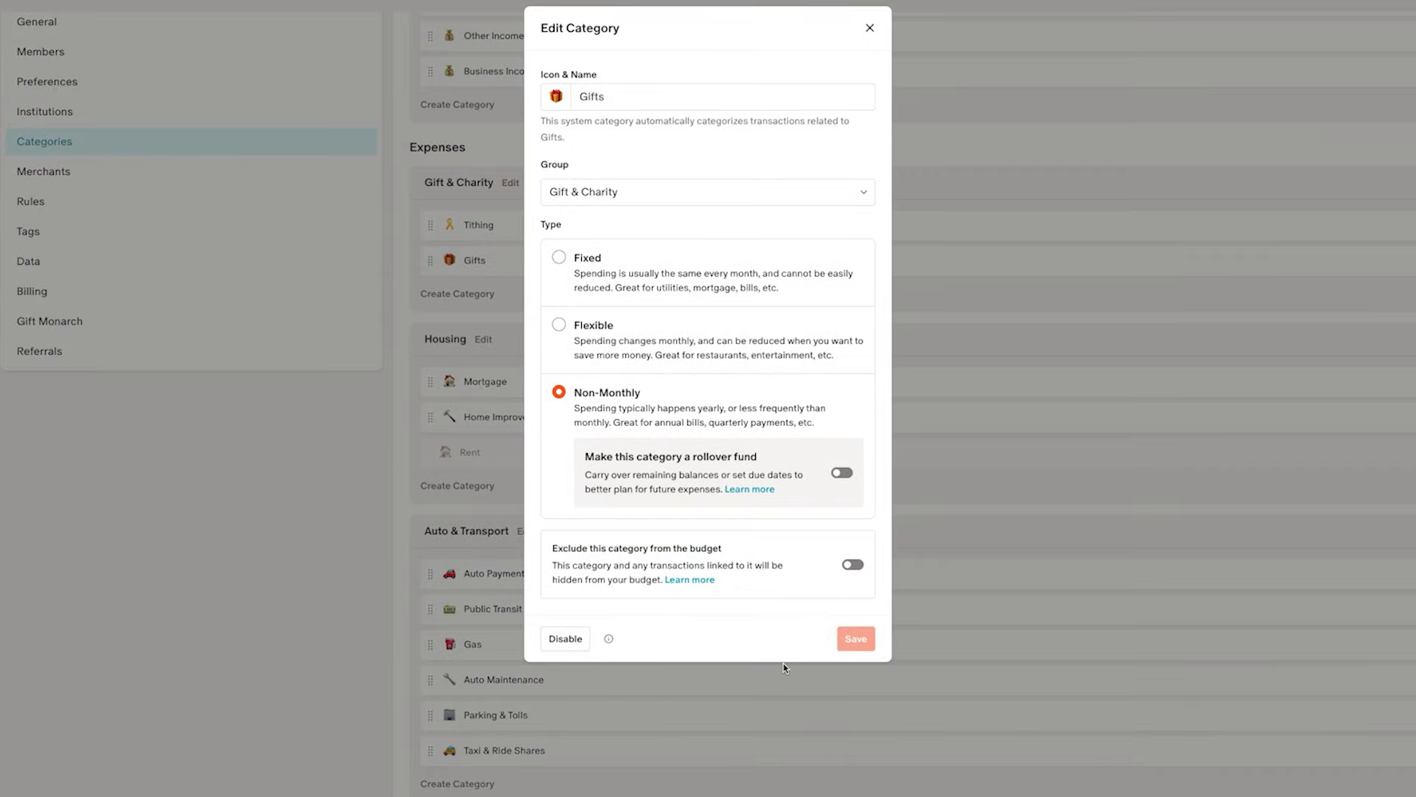
click(566, 639)
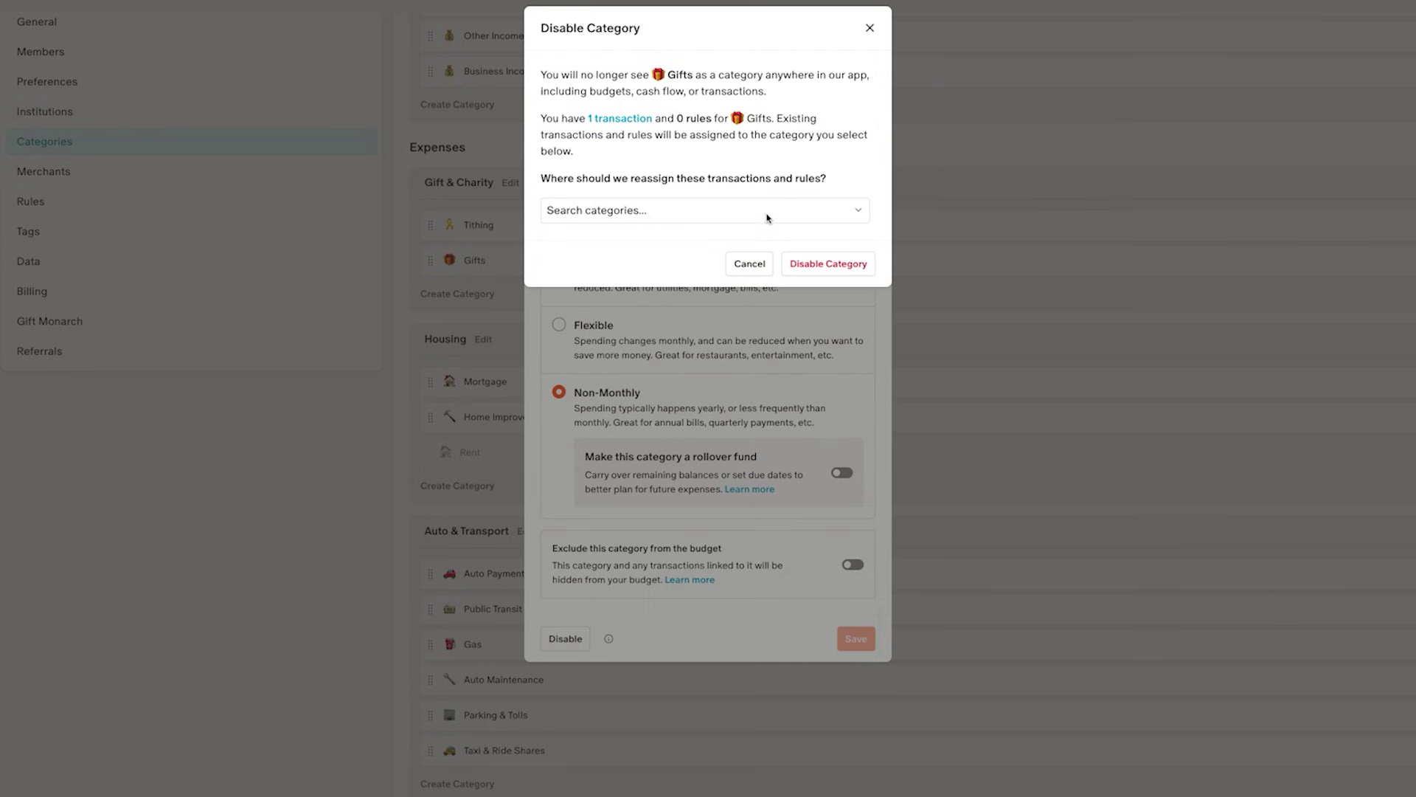
click(853, 215)
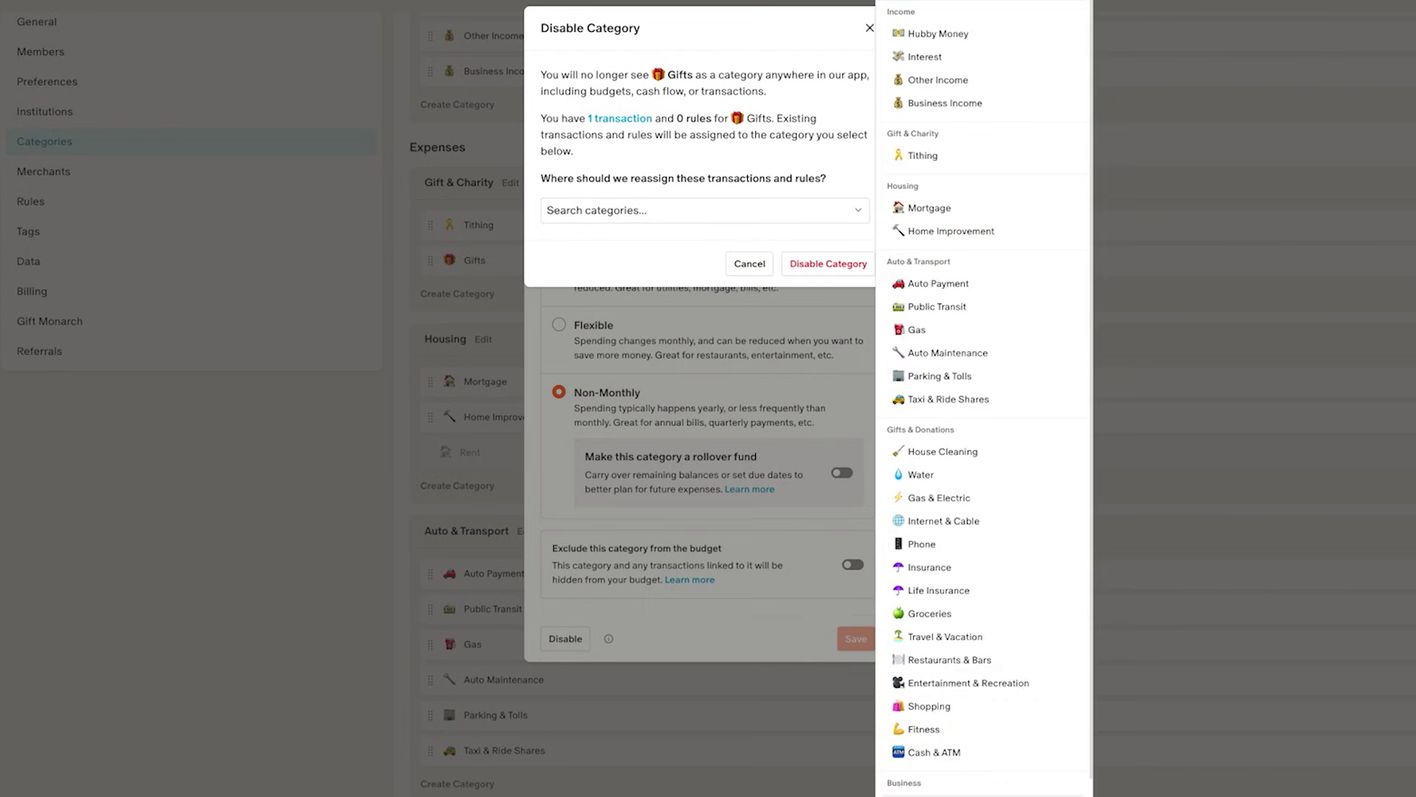
click(946, 793)
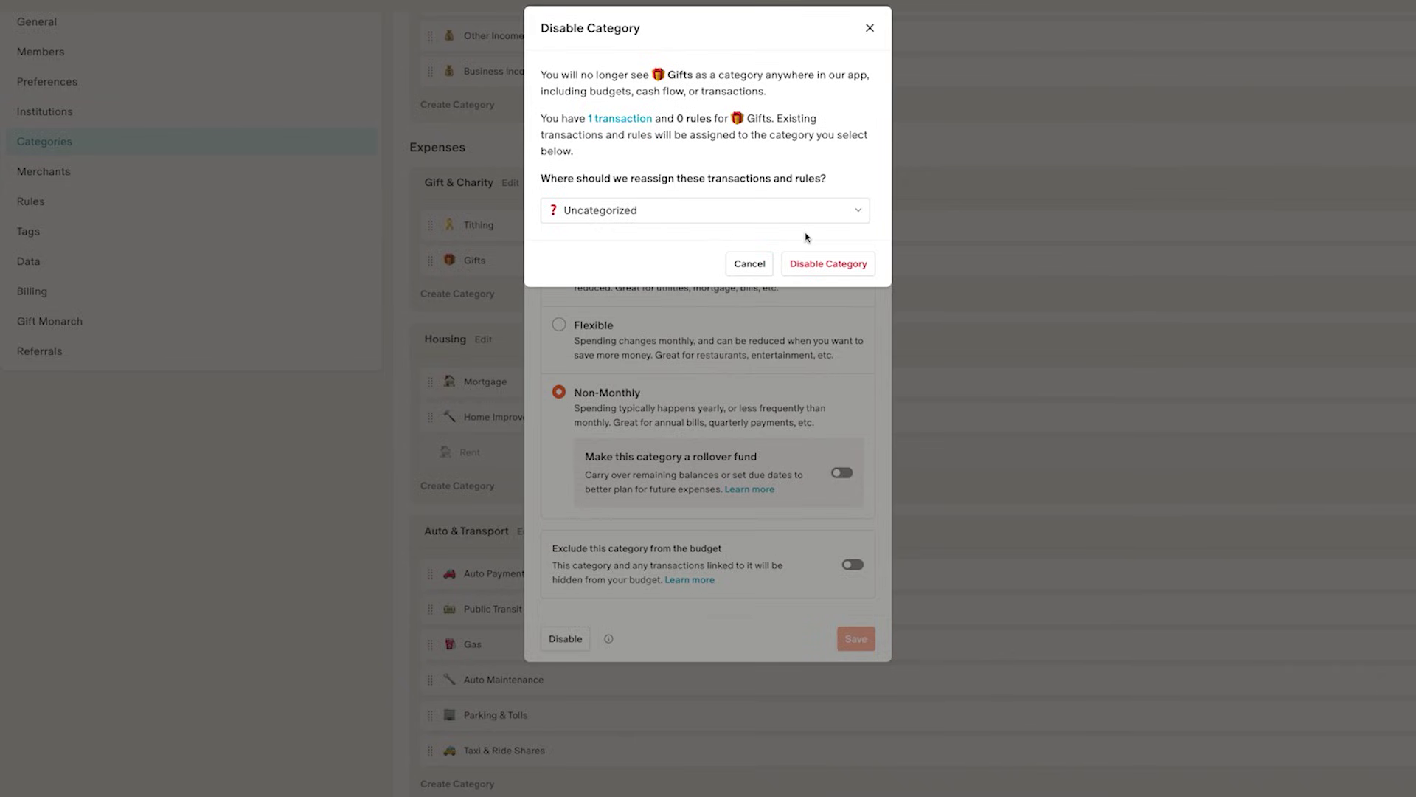
click(819, 267)
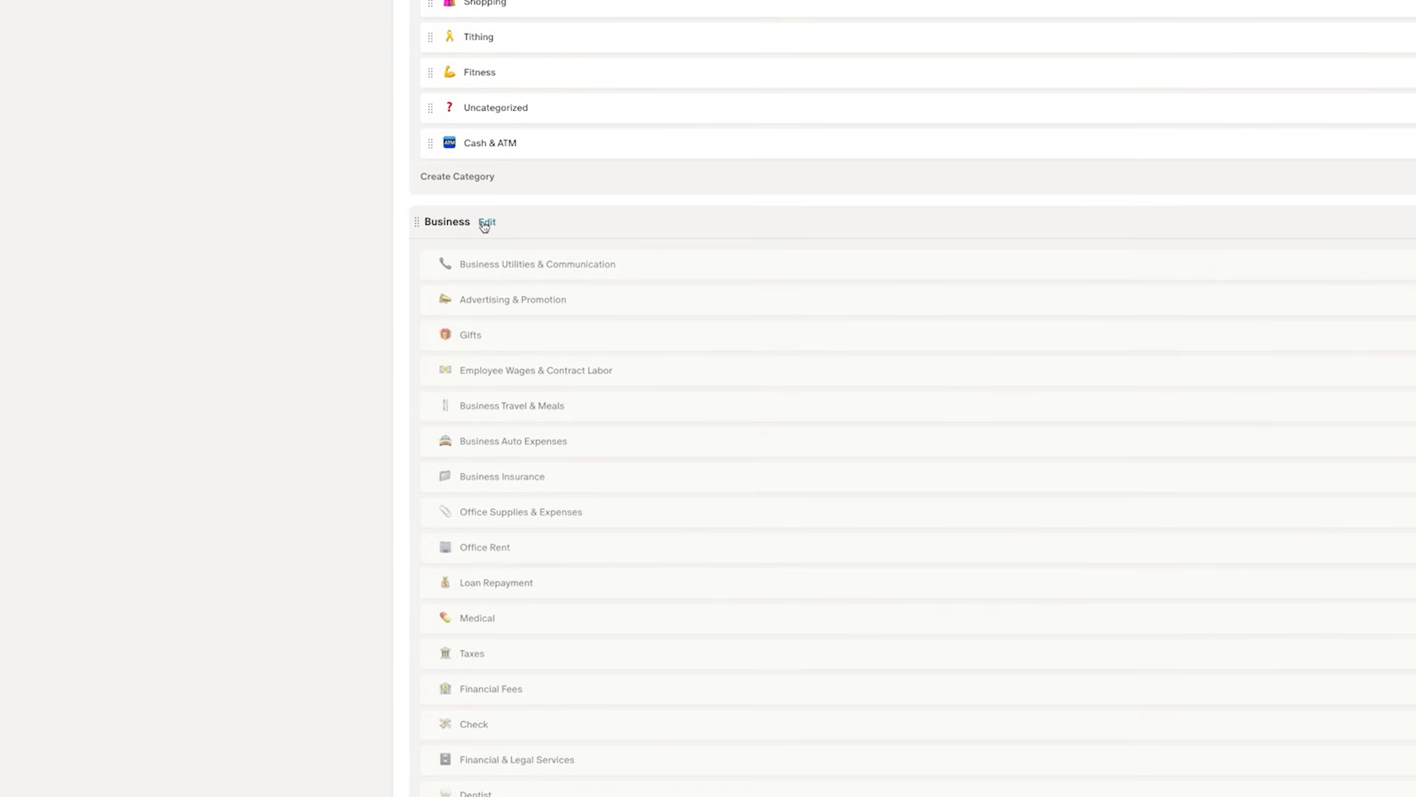
Delete the Business group, moving its categories into Auto & Transport.
click(489, 223)
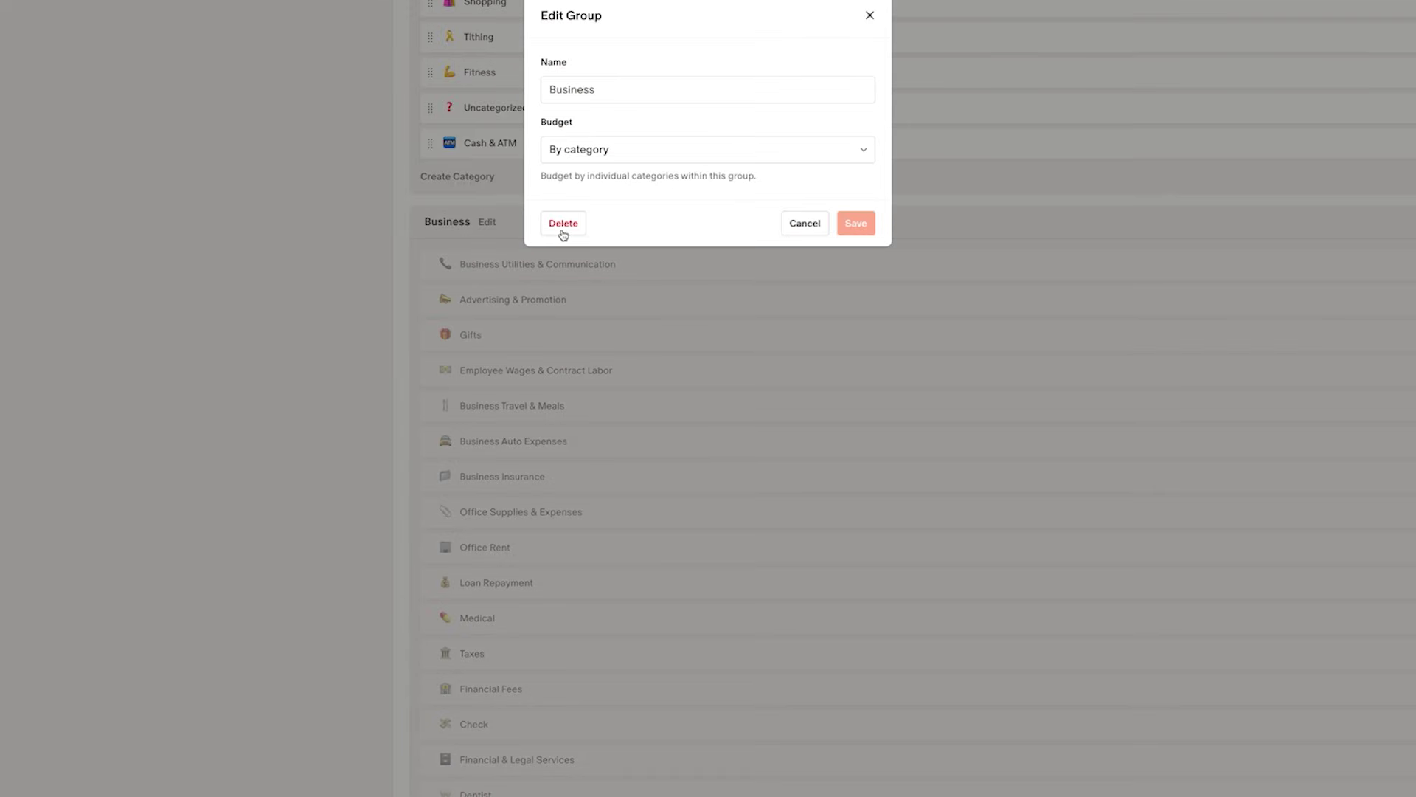
click(563, 230)
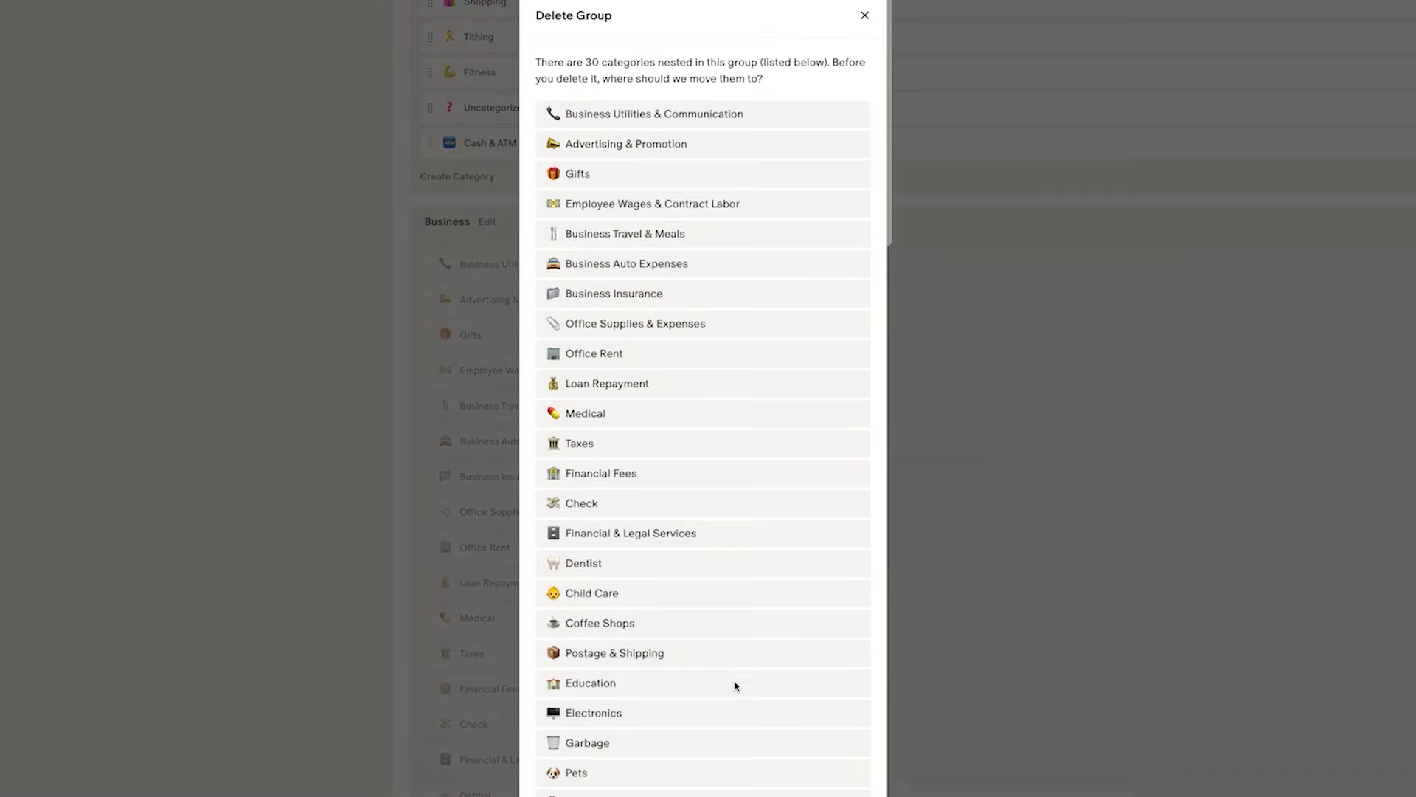
scroll(733, 683, down, 4)
click(749, 767)
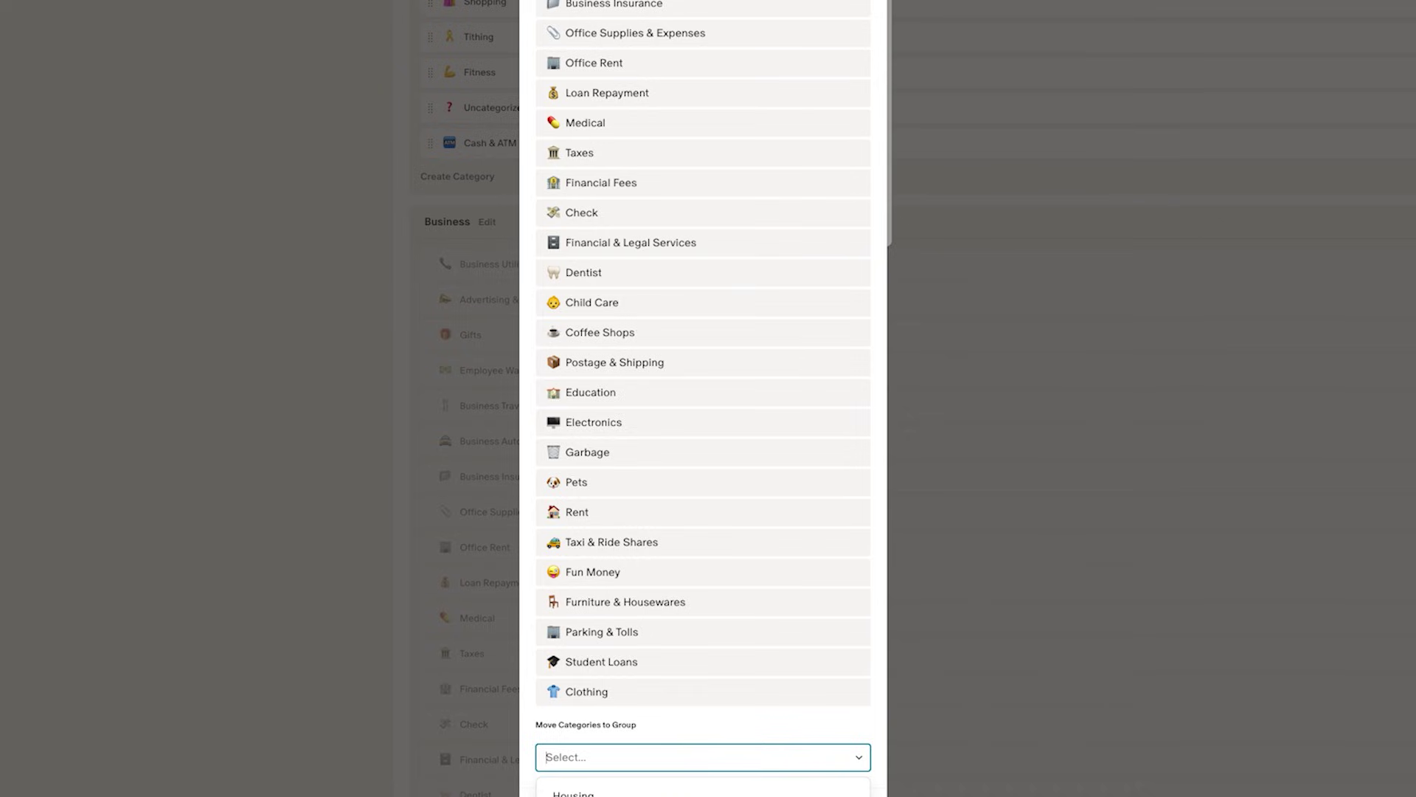
key(Return)
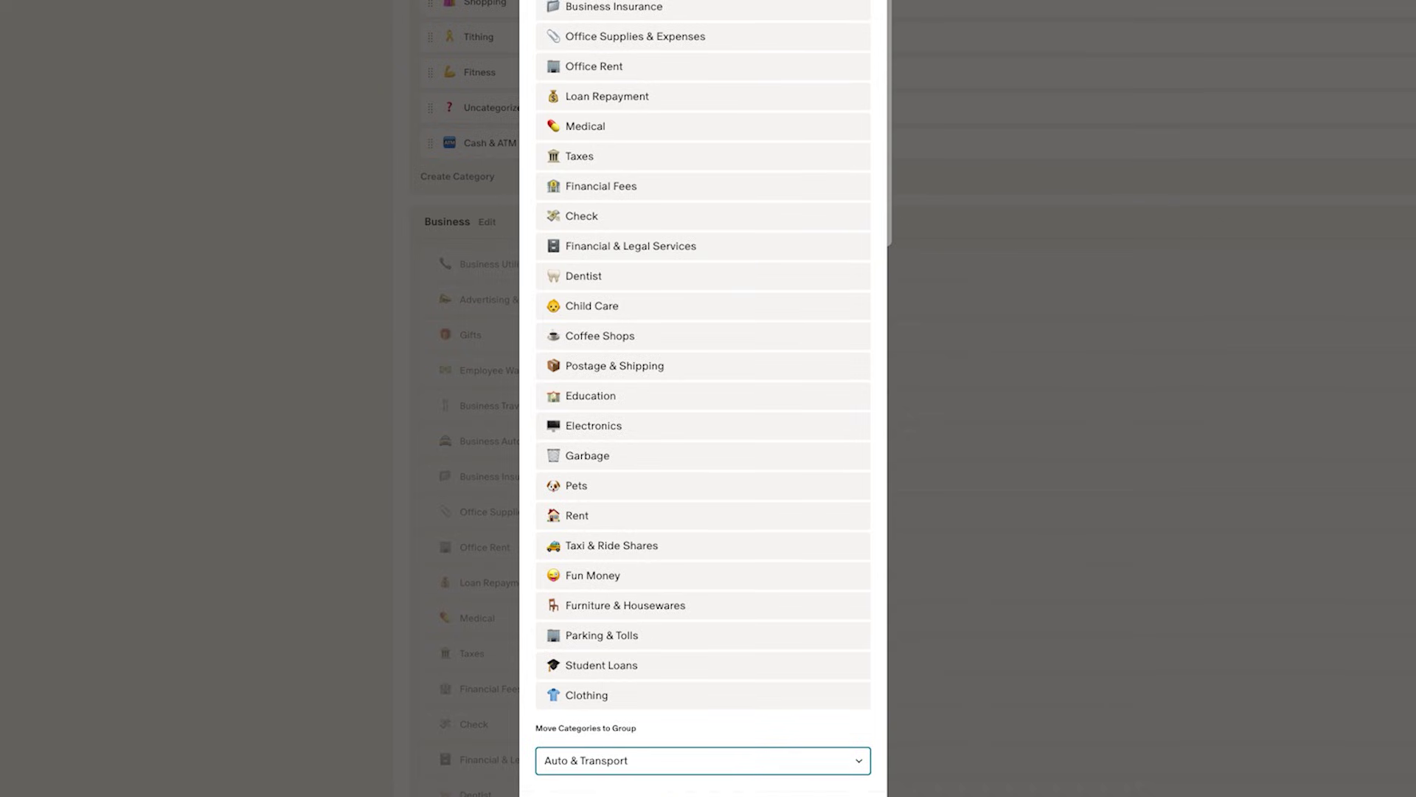
key(Return)
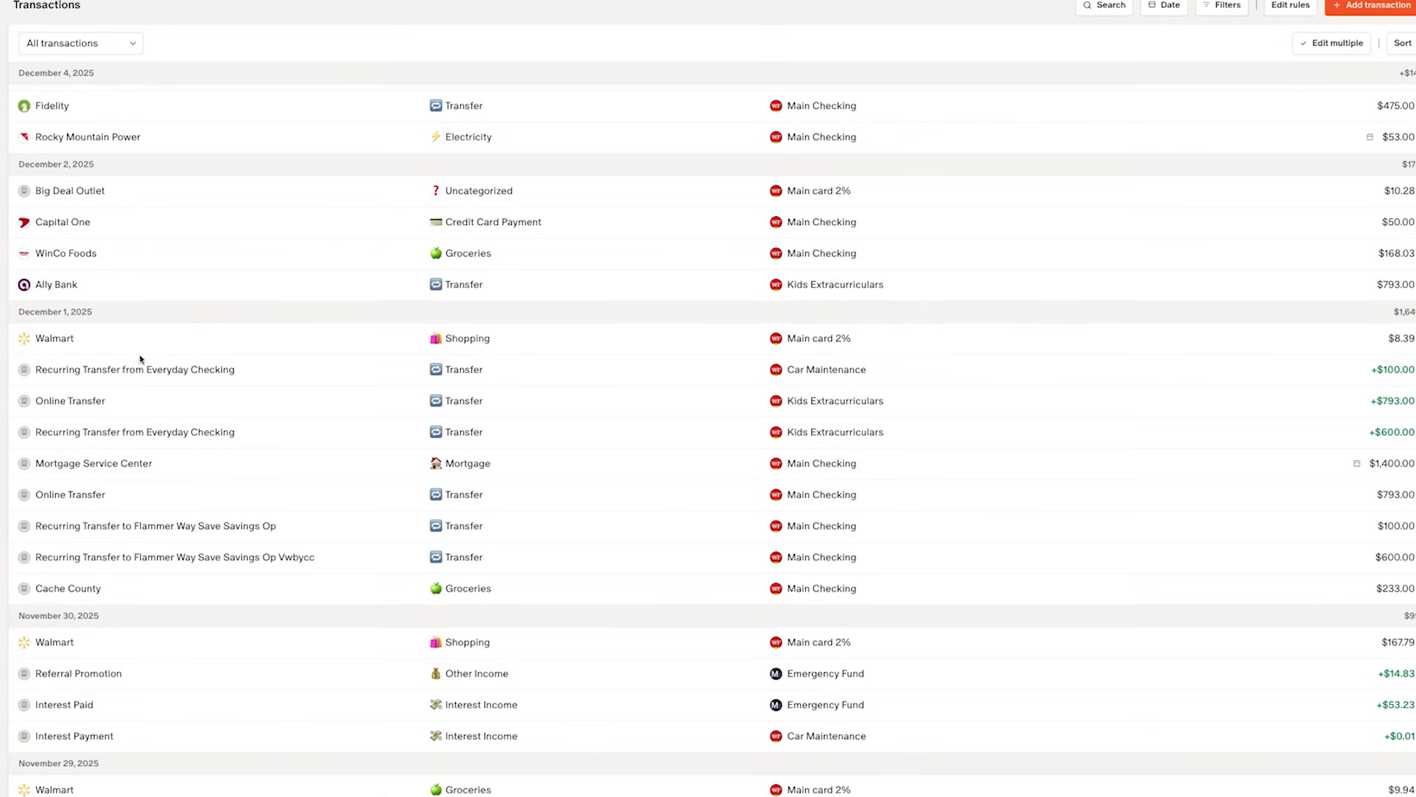
Recategorize the Walmart transaction as Groceries.
click(520, 340)
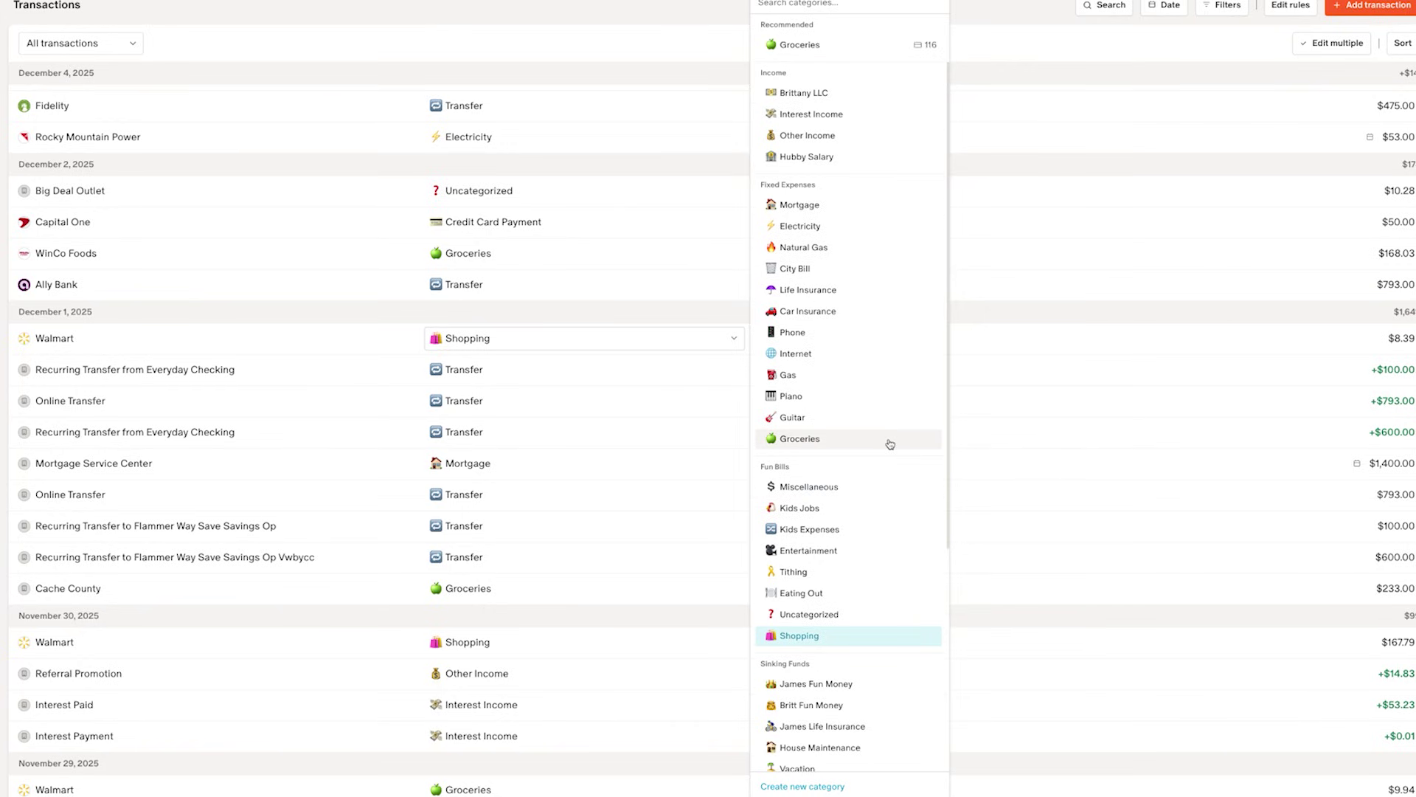
click(889, 444)
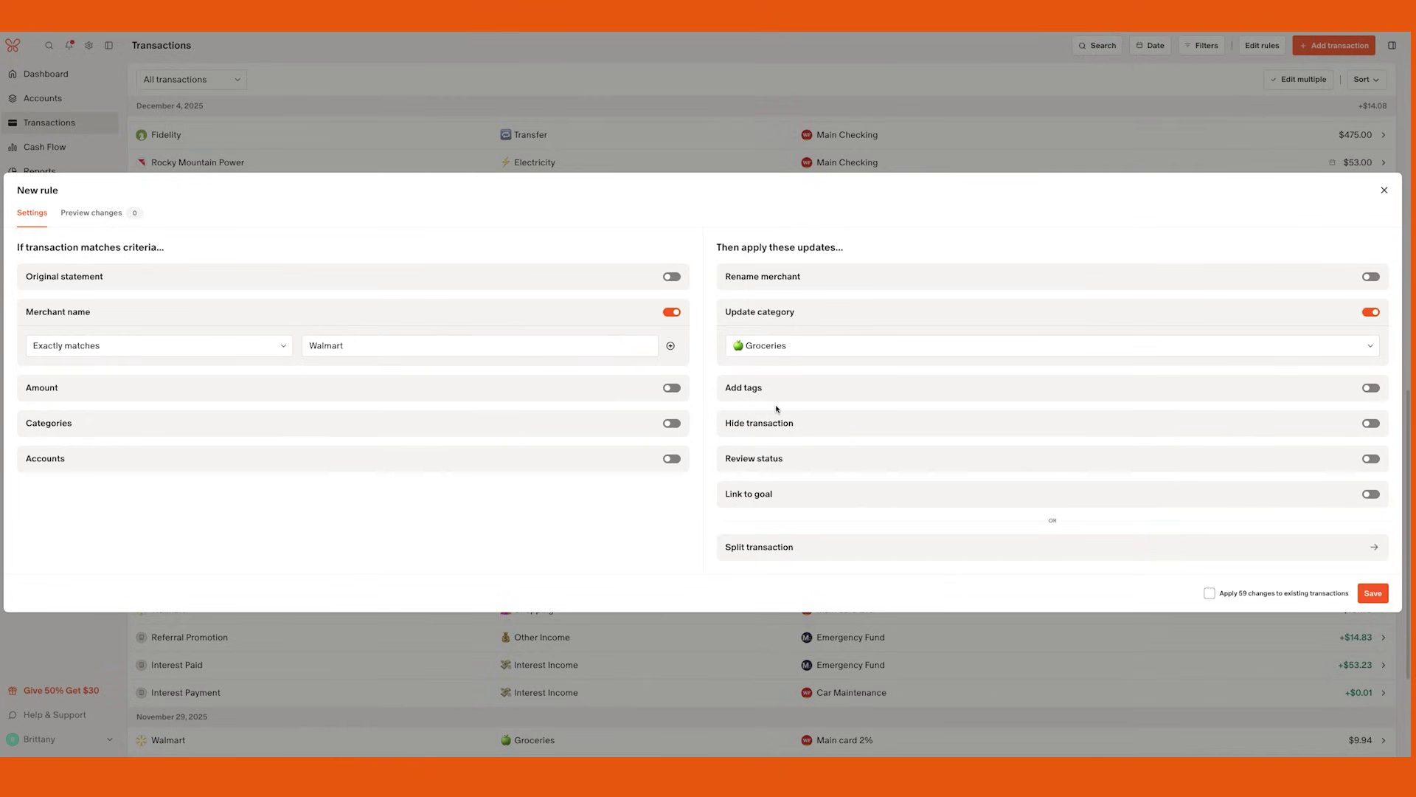
Apply the Walmart rule to 59 existing transactions and preview the changes.
click(1208, 592)
click(88, 215)
click(38, 216)
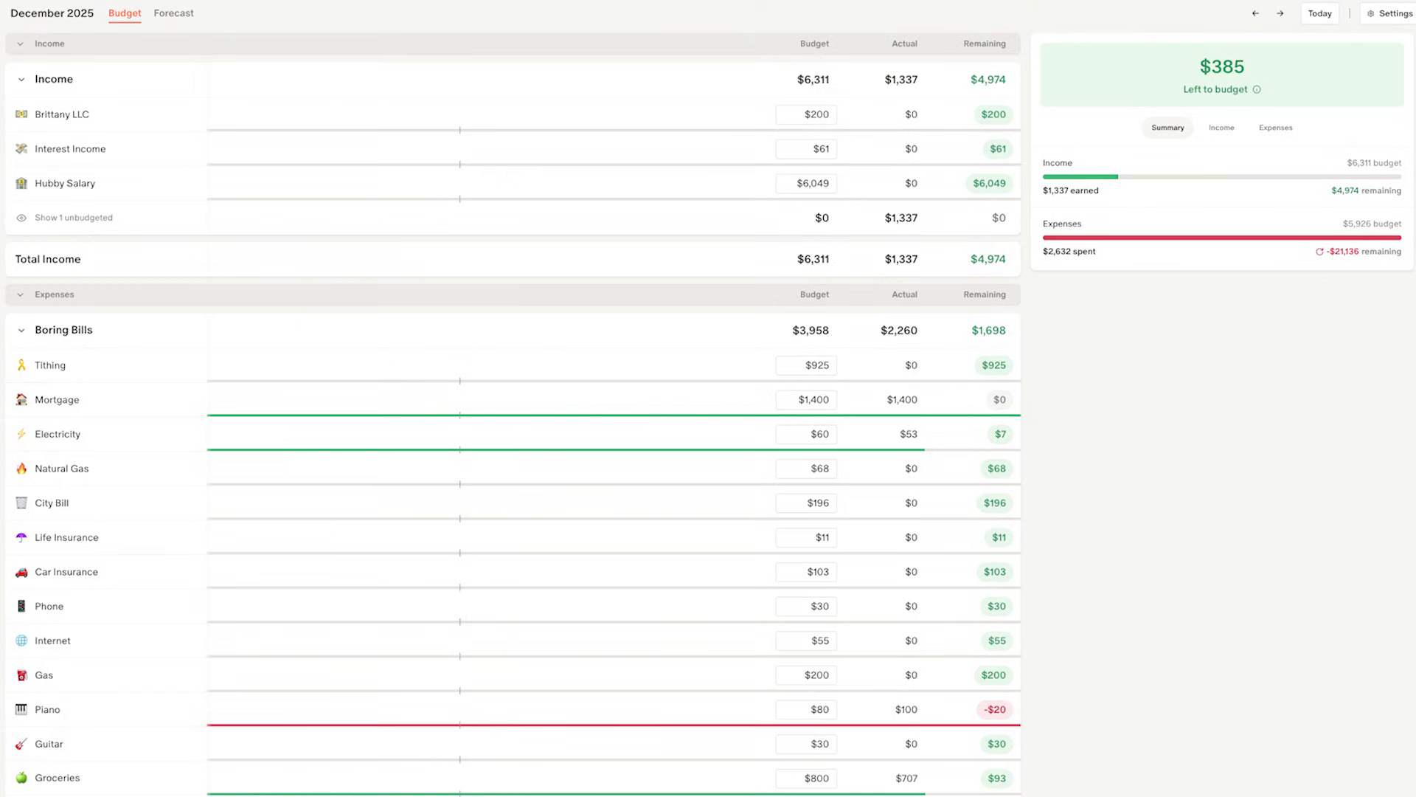
Check the budget history for Interest Income and for Tithing.
click(806, 148)
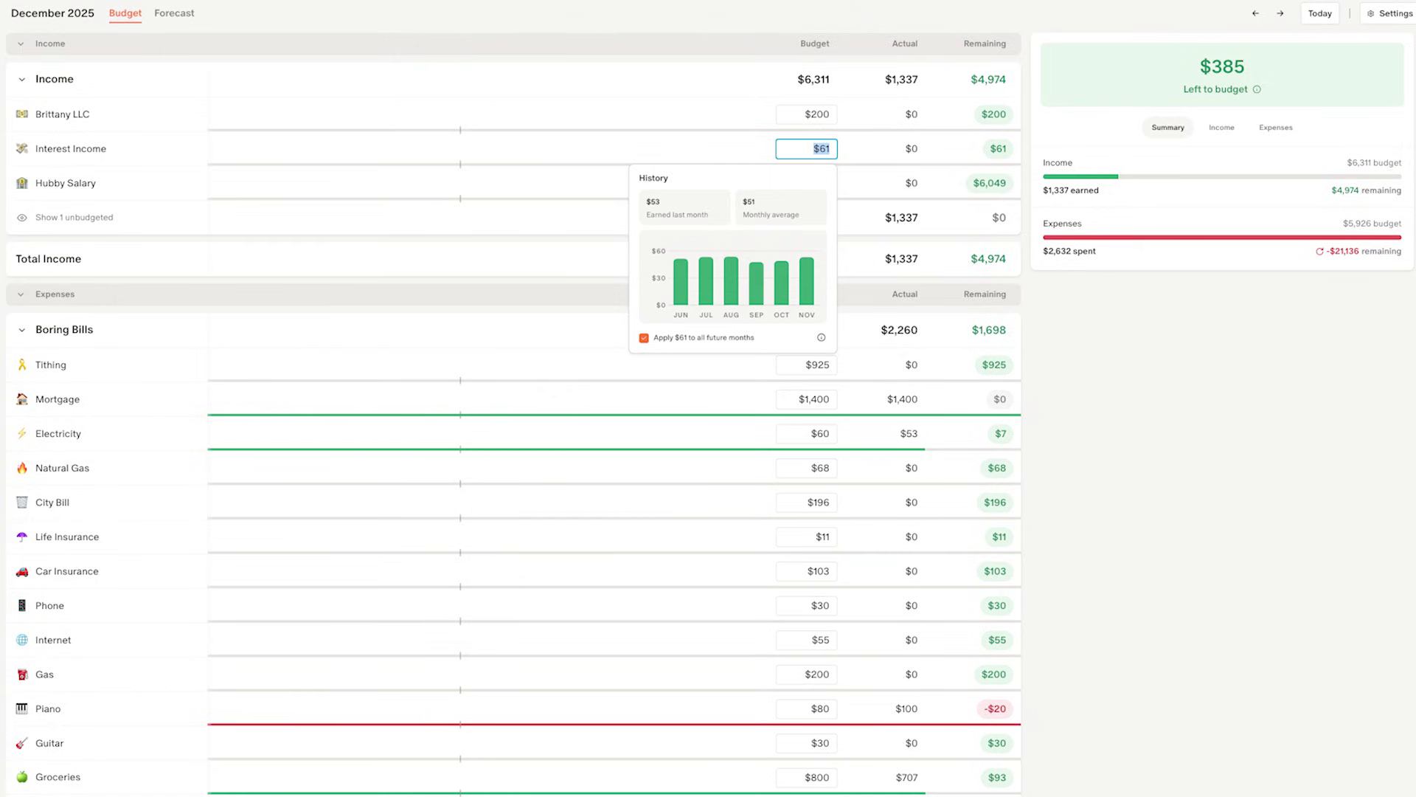
click(806, 364)
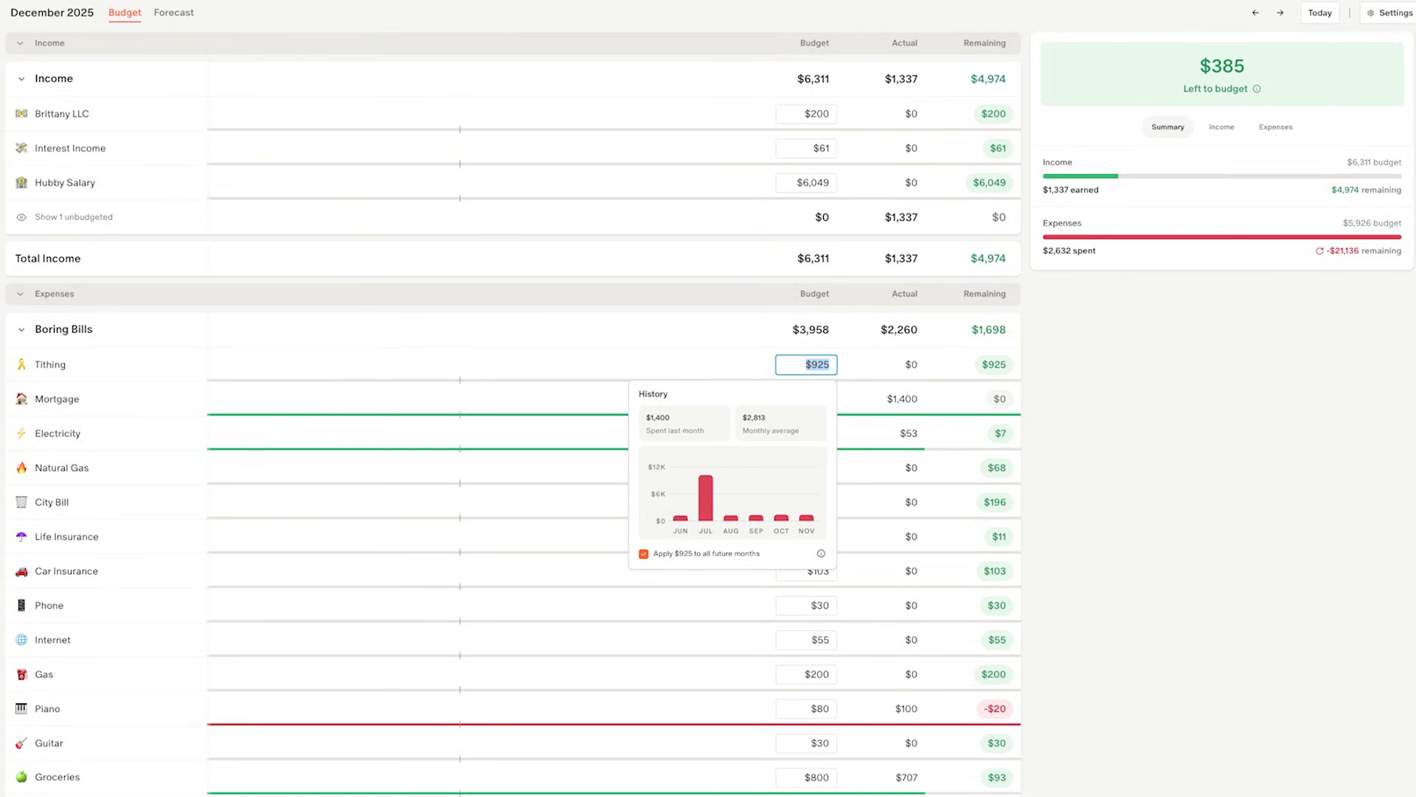
Expand the six unbudgeted categories hidden under Fun Bills.
scroll(513, 442, down, 5)
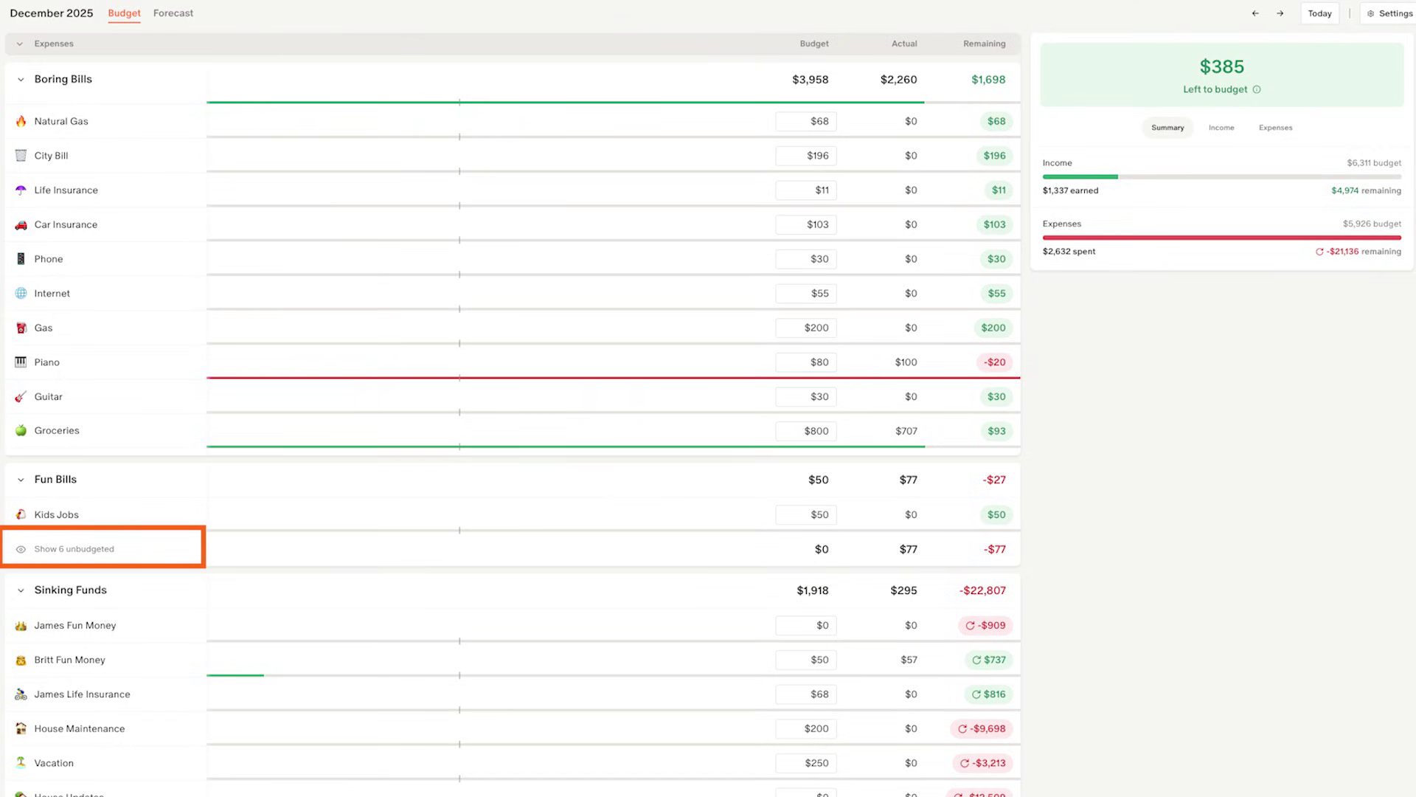
click(74, 549)
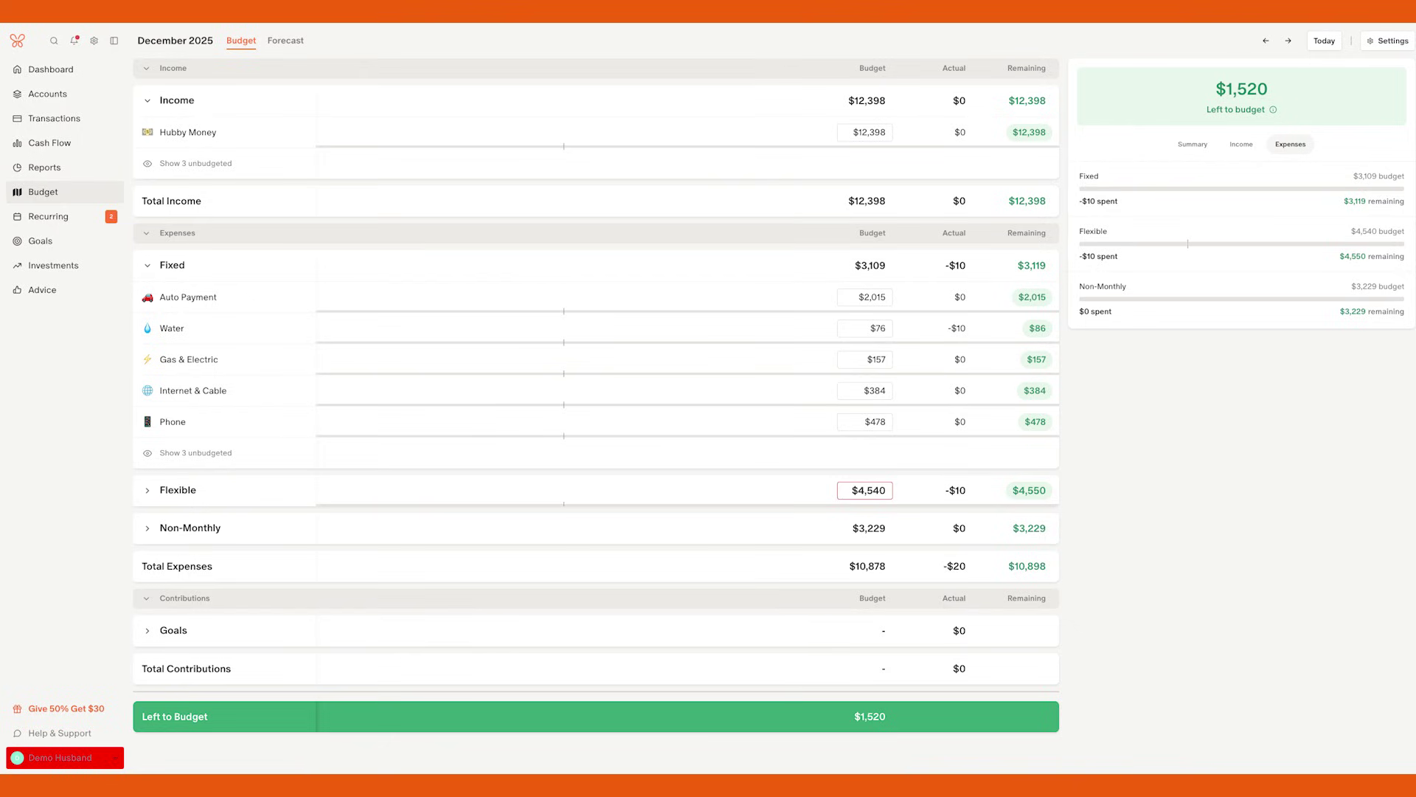
Expand the Flexible and Non-Monthly budget groups and bring up the Gas category's settings.
click(147, 490)
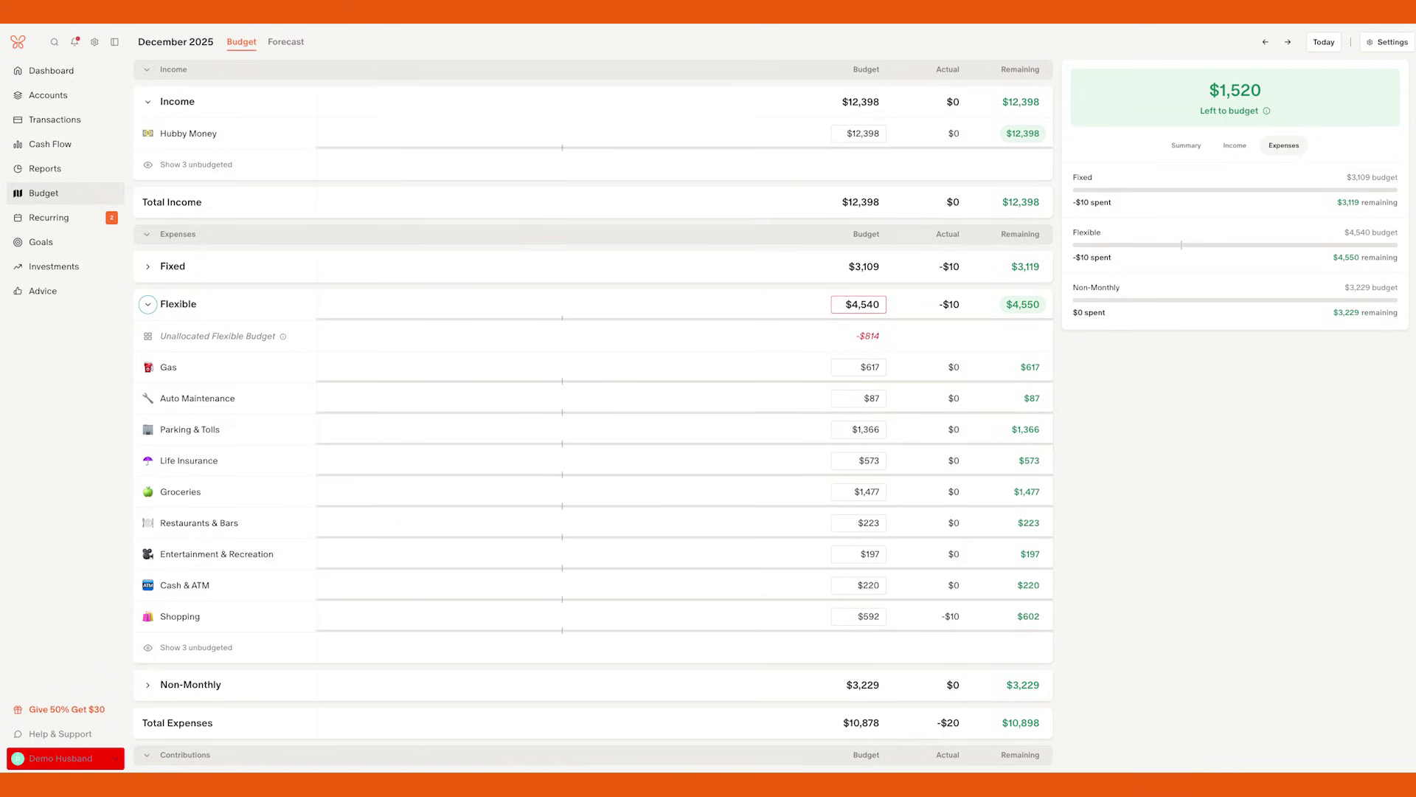
click(147, 684)
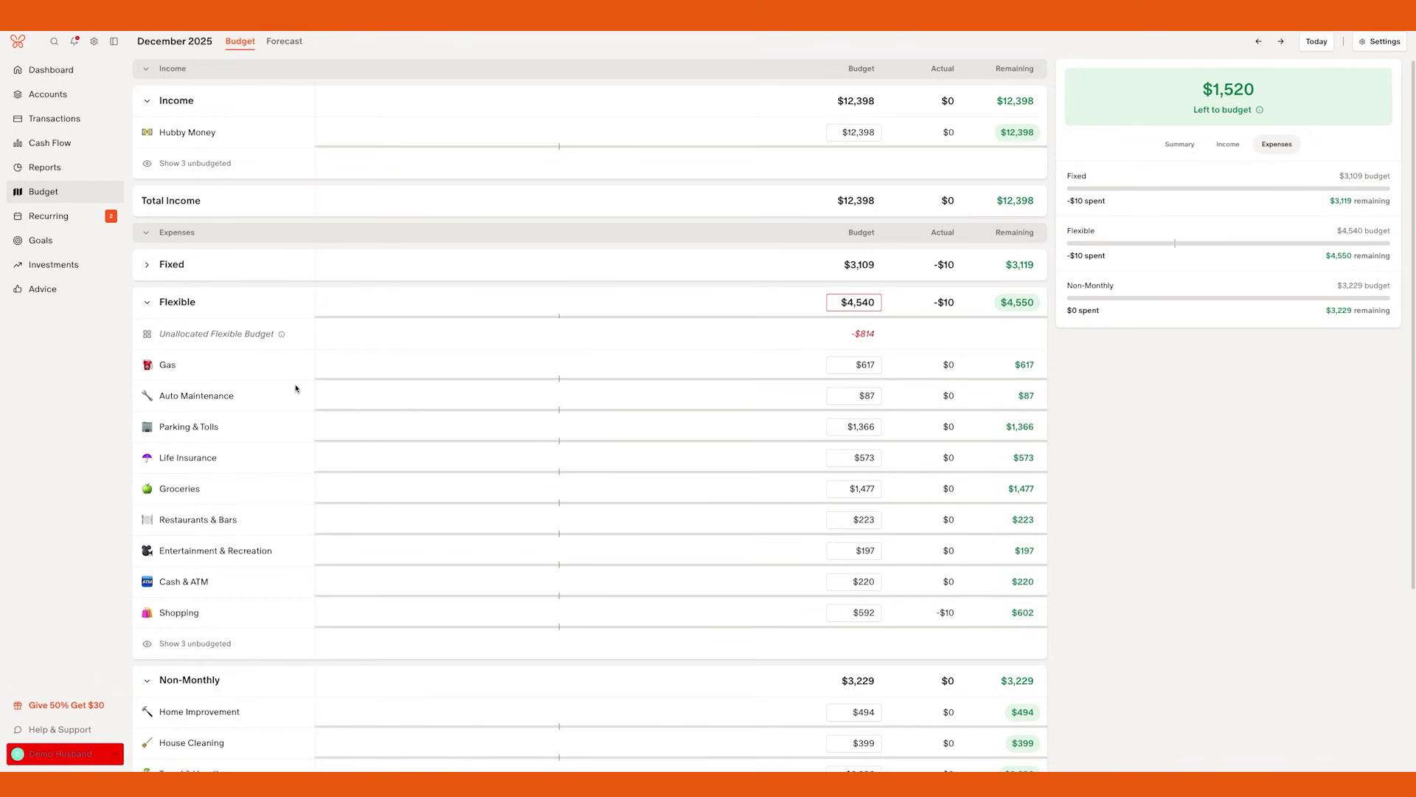
mouse_move(295, 365)
click(295, 366)
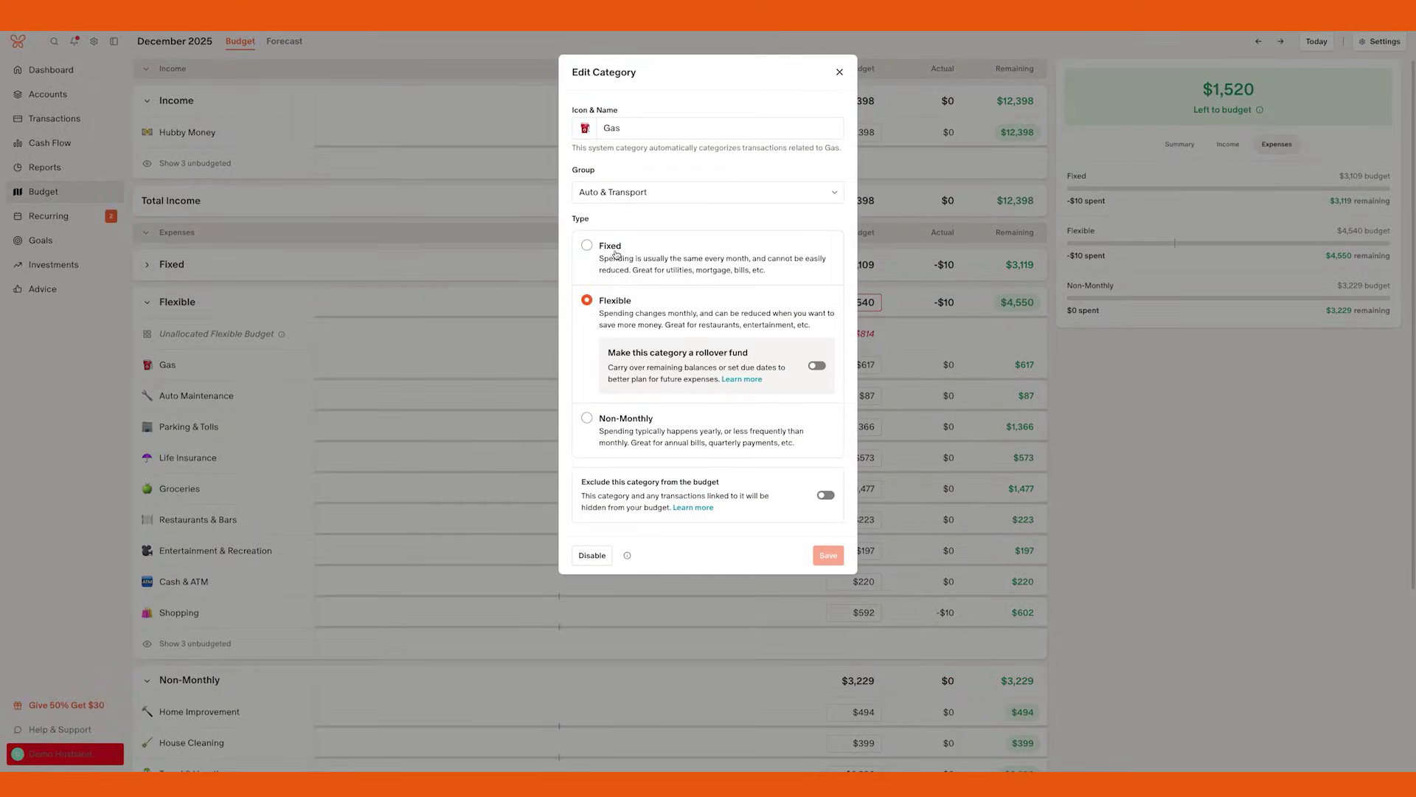
Change the Gas category's type to Fixed and save it.
click(586, 245)
click(828, 555)
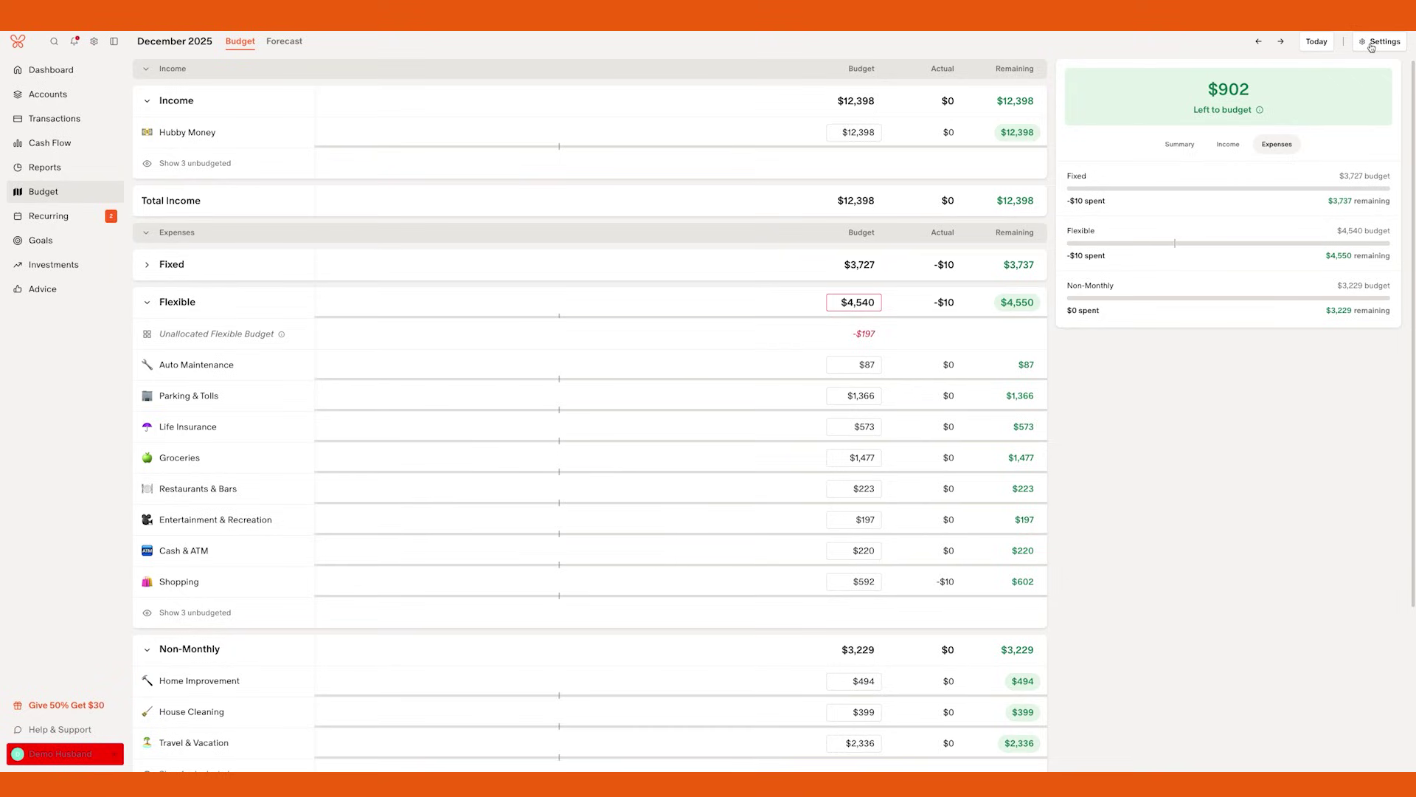
Run the budget setup, keeping the monthly income and Flex Budget, and move Tithing into Fixed.
click(1376, 42)
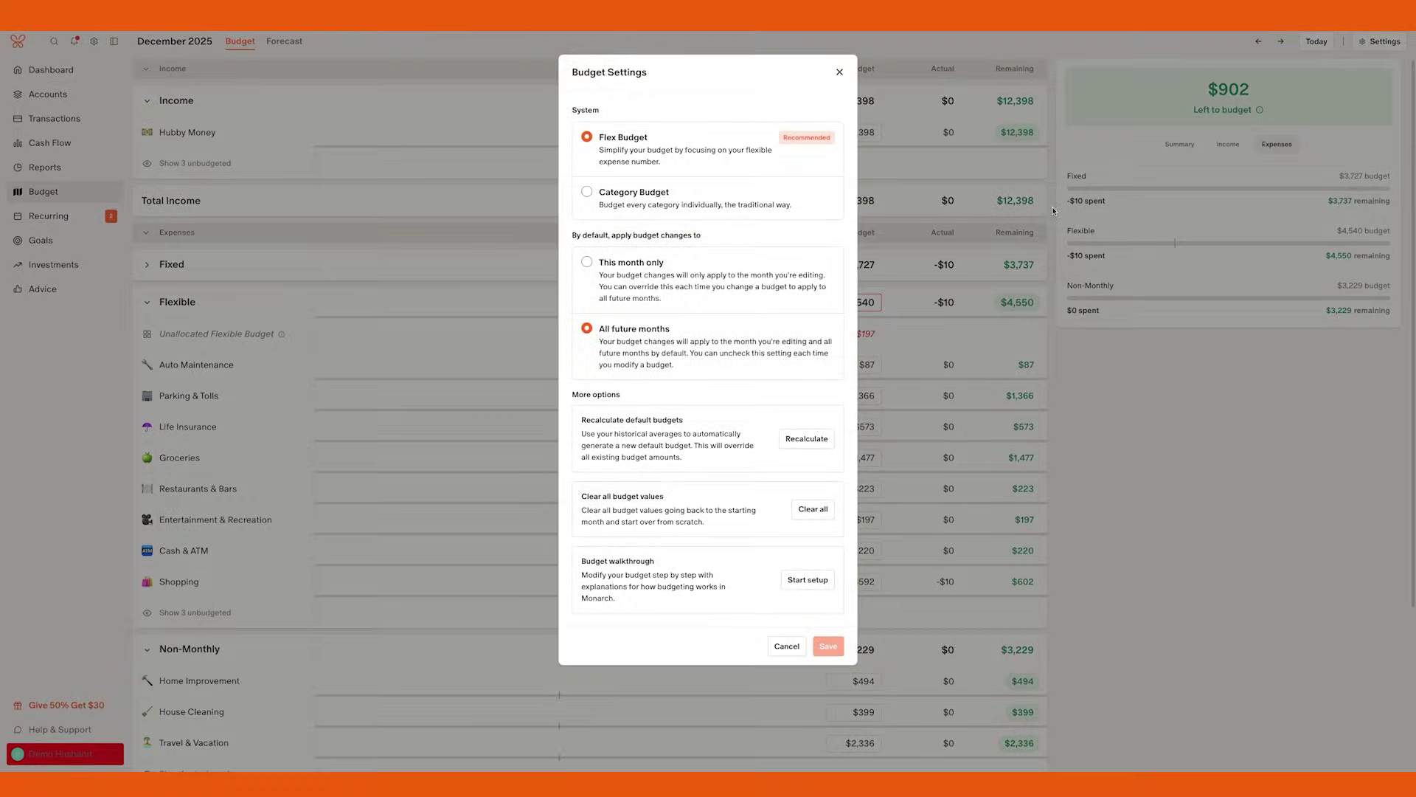
click(807, 581)
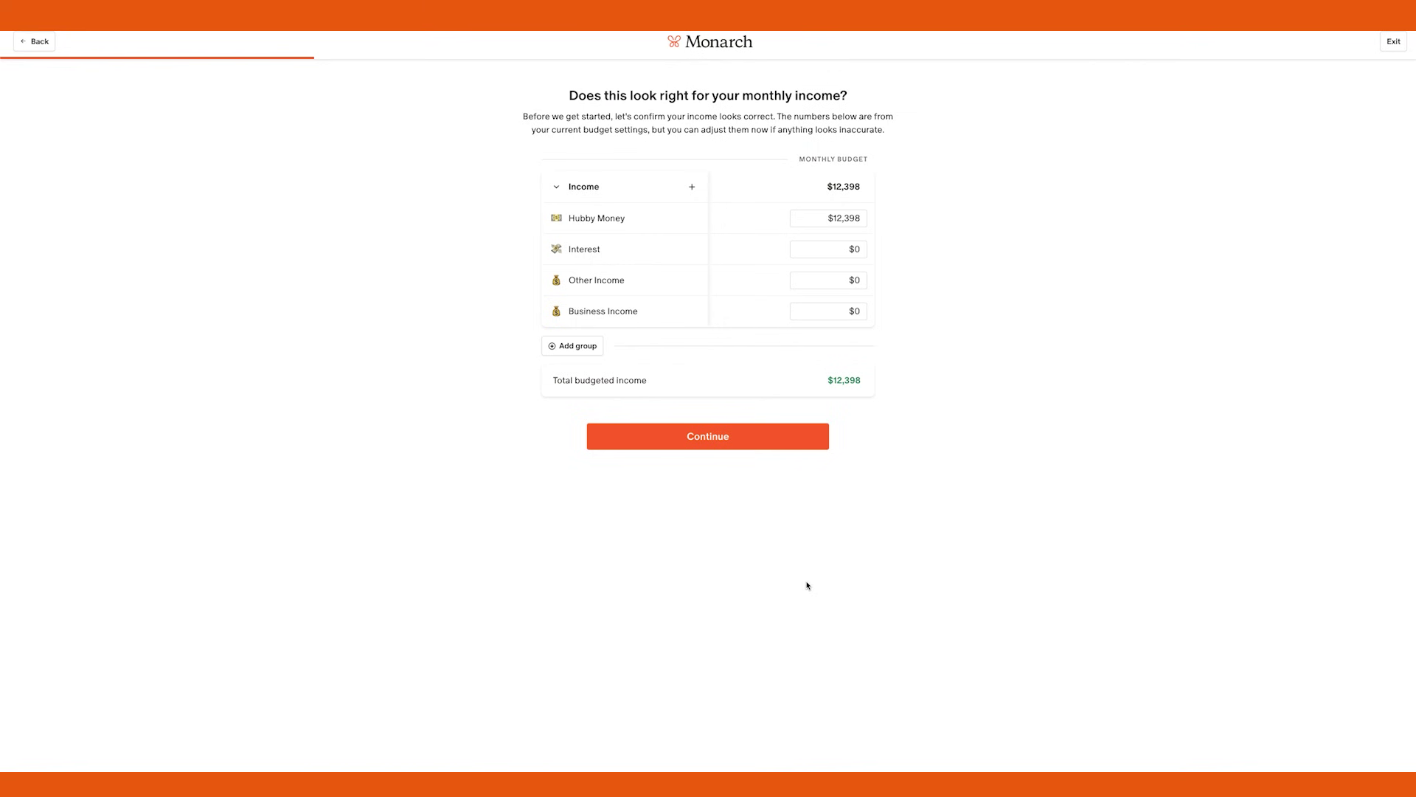
click(663, 440)
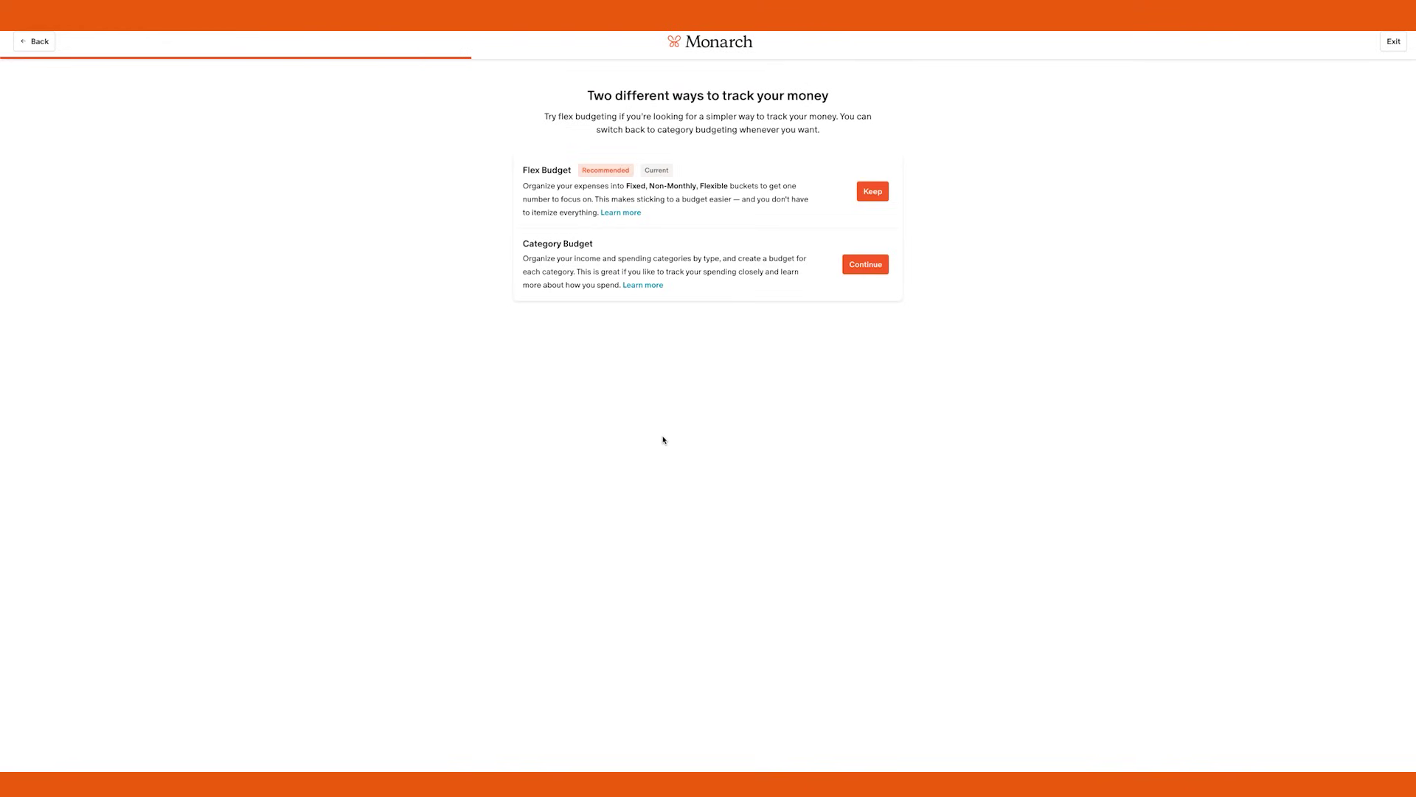
click(874, 193)
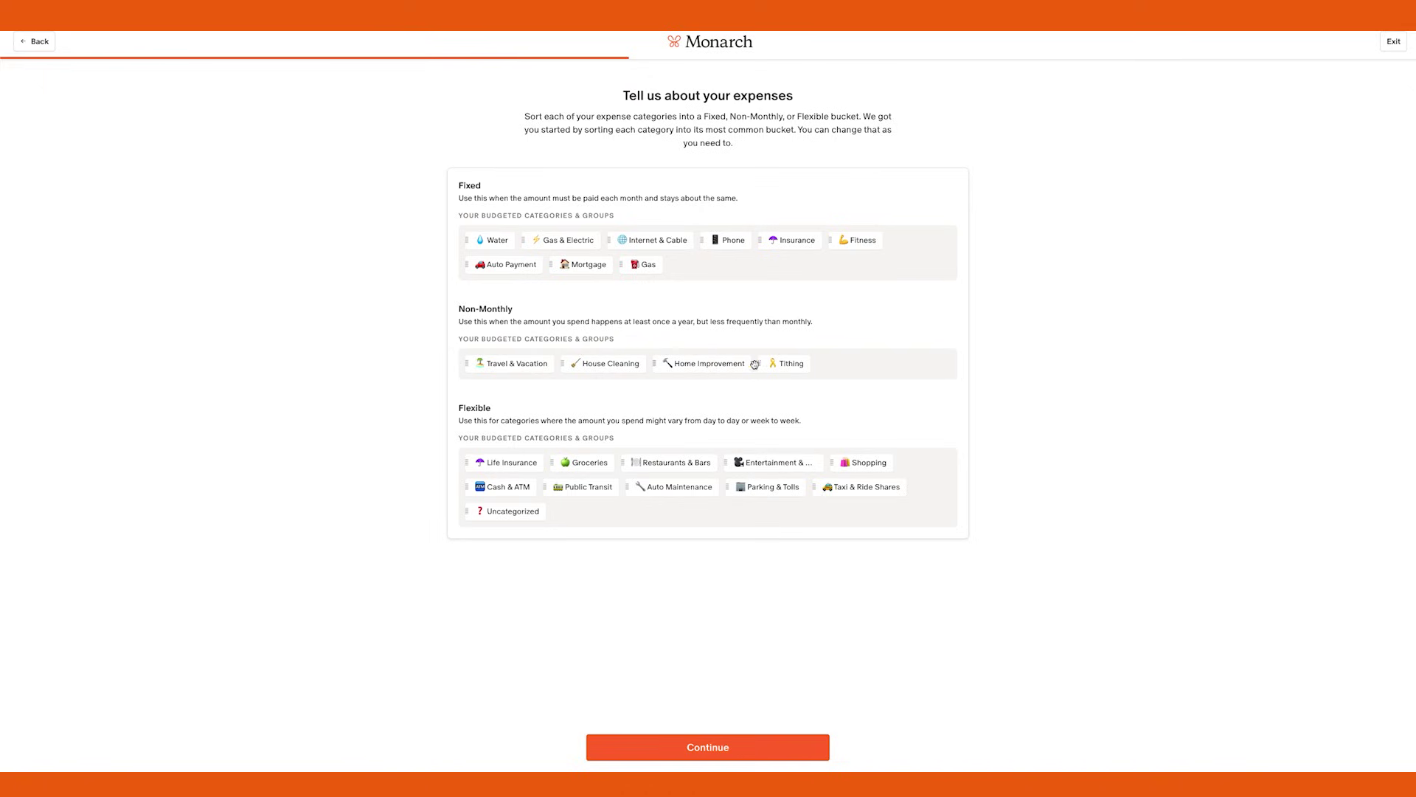
click(779, 364)
mouse_move(779, 364)
mouse_down()
mouse_move(693, 264)
mouse_move(731, 238)
mouse_move(788, 384)
mouse_move(784, 359)
mouse_up()
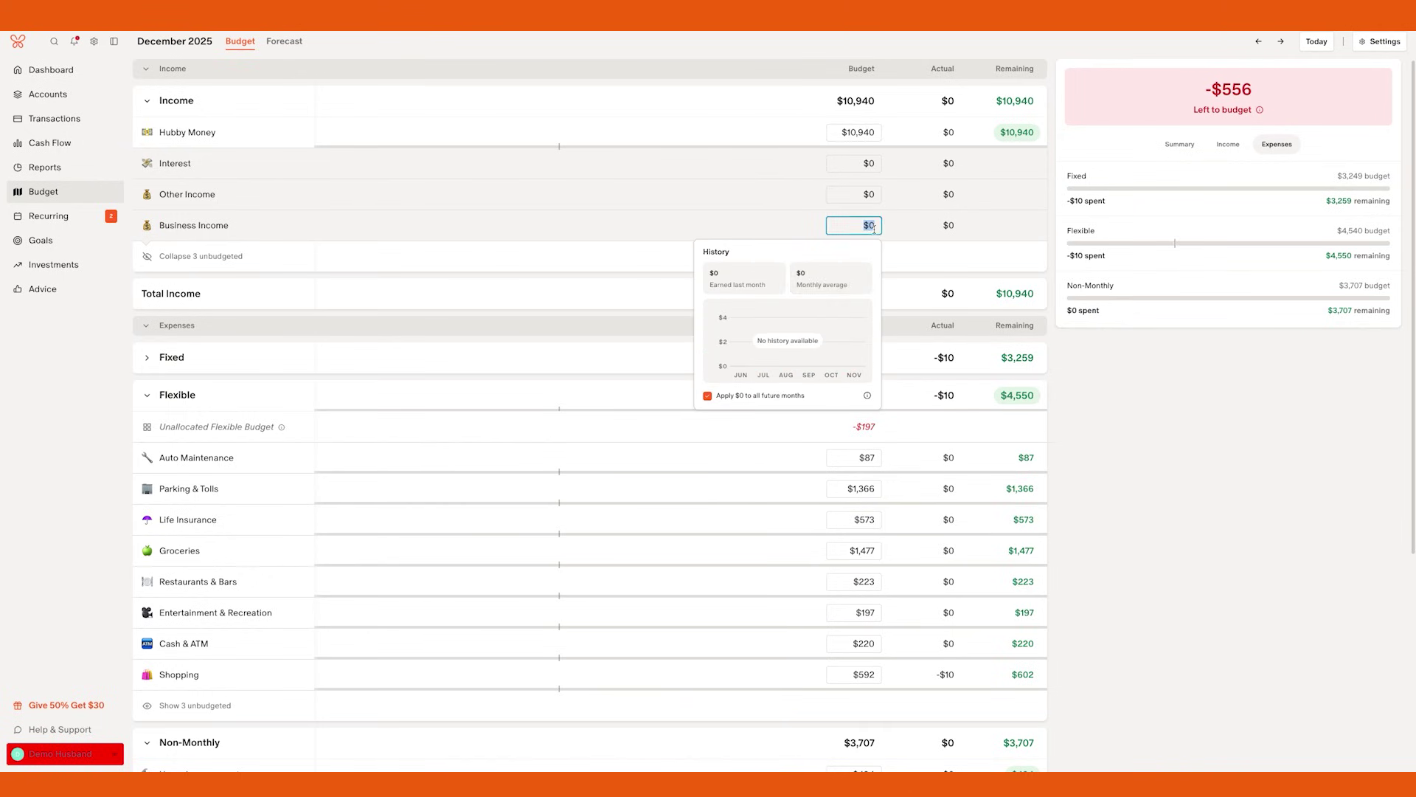
Budget Auto Payment, Gas, Water, Gas & Electric and Internet & Cable at their monthly averages.
click(262, 256)
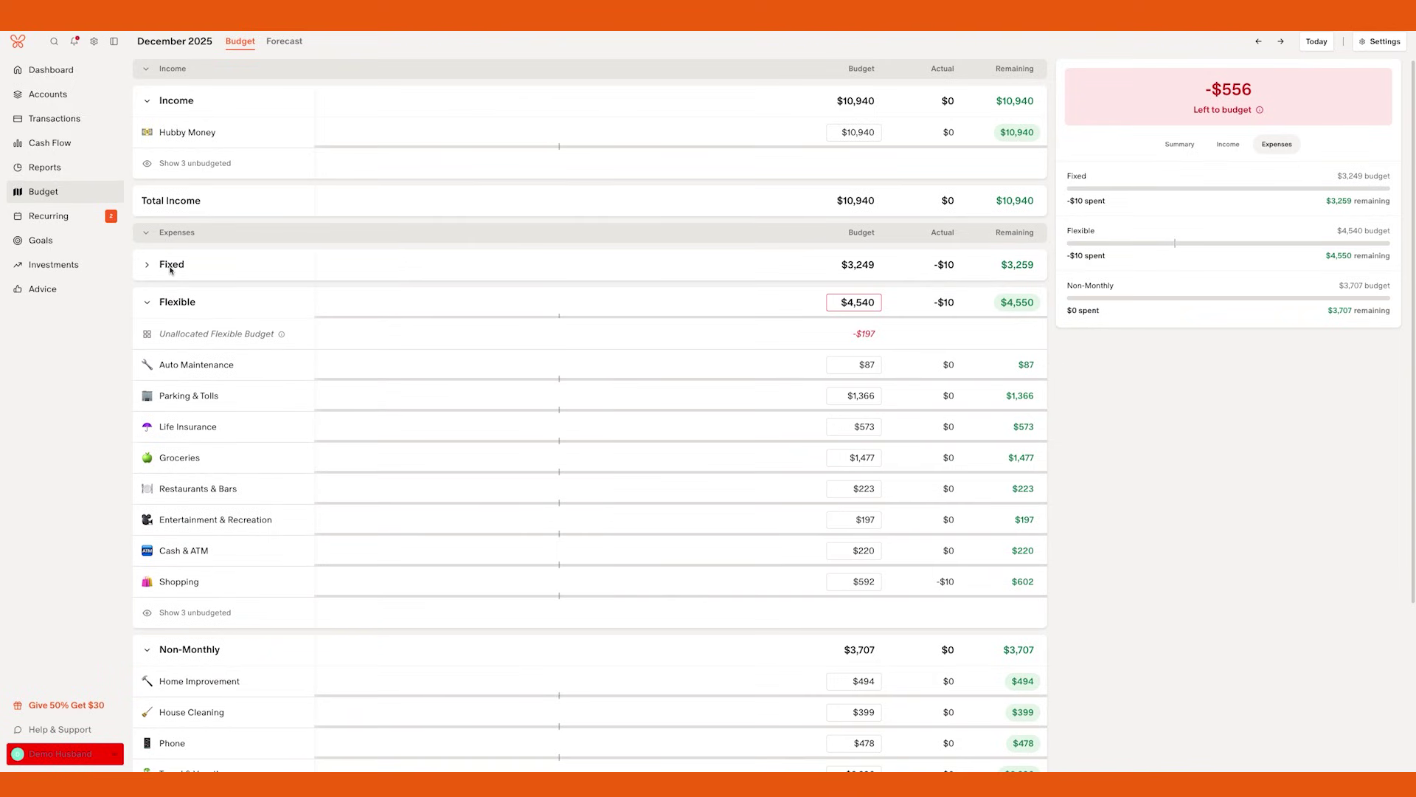
click(171, 266)
click(853, 296)
click(849, 348)
click(853, 326)
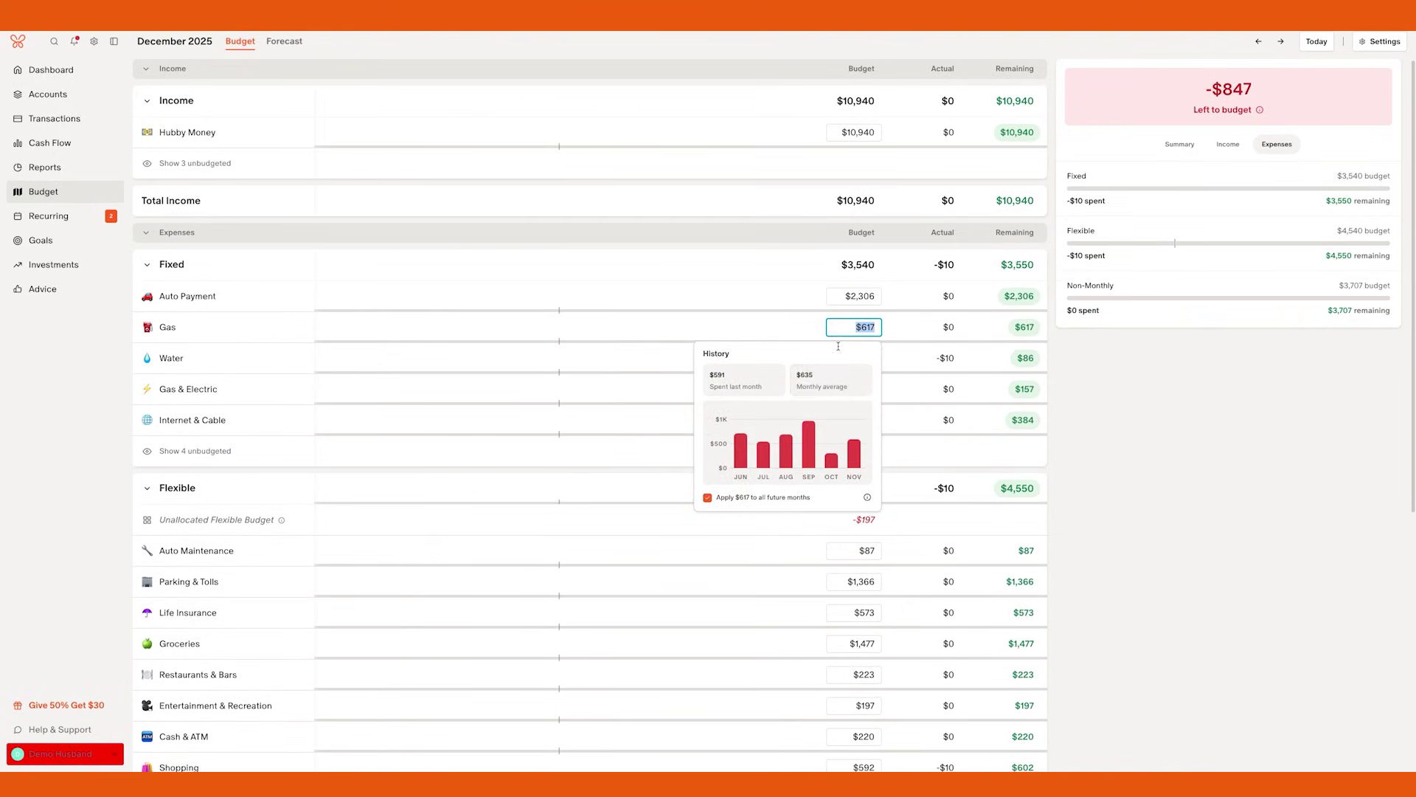
click(849, 379)
click(854, 358)
click(849, 410)
click(864, 389)
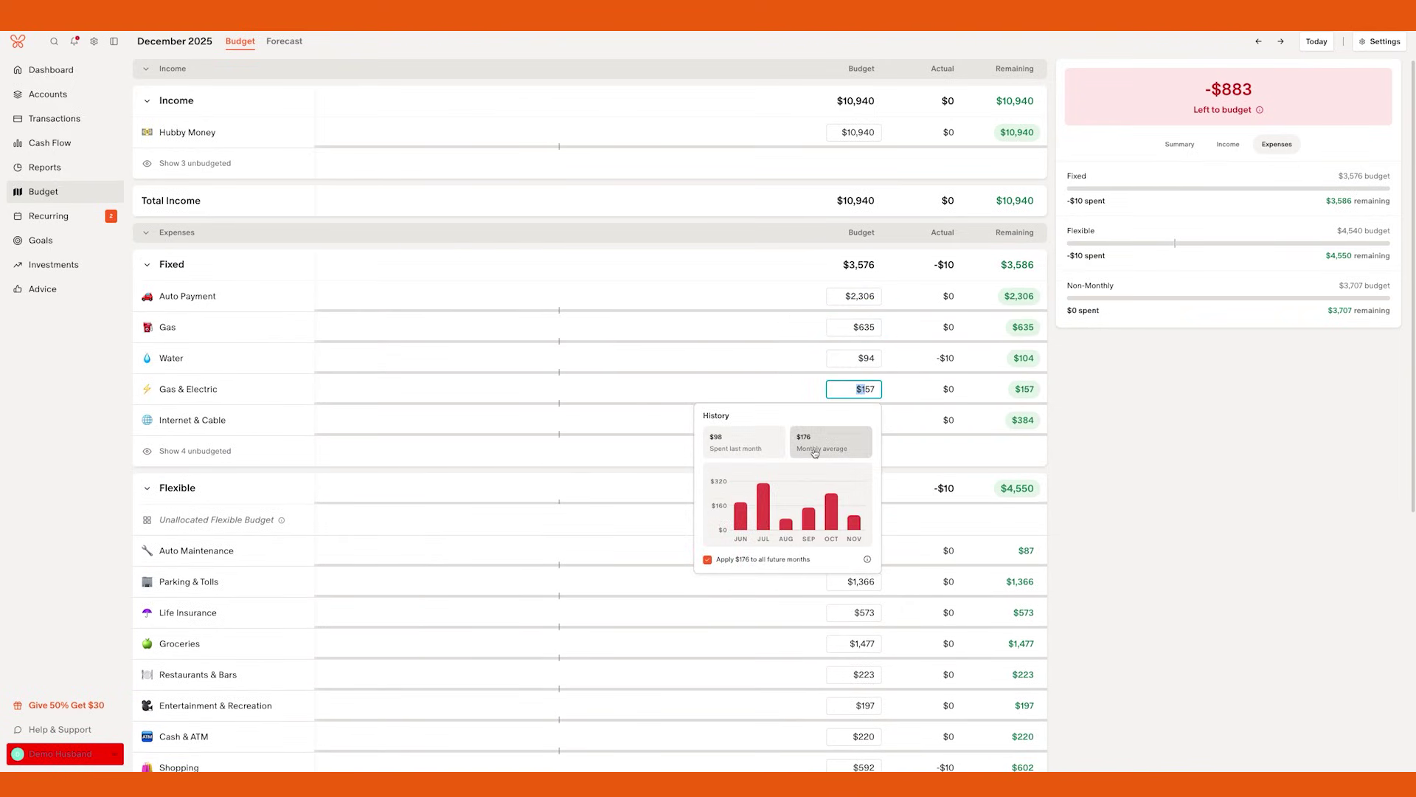
click(849, 441)
click(854, 420)
Review the budget history for the unbudgeted Mortgage, Insurance, Fitness and Tithing categories.
click(849, 472)
click(239, 451)
scroll(837, 444, down, 2)
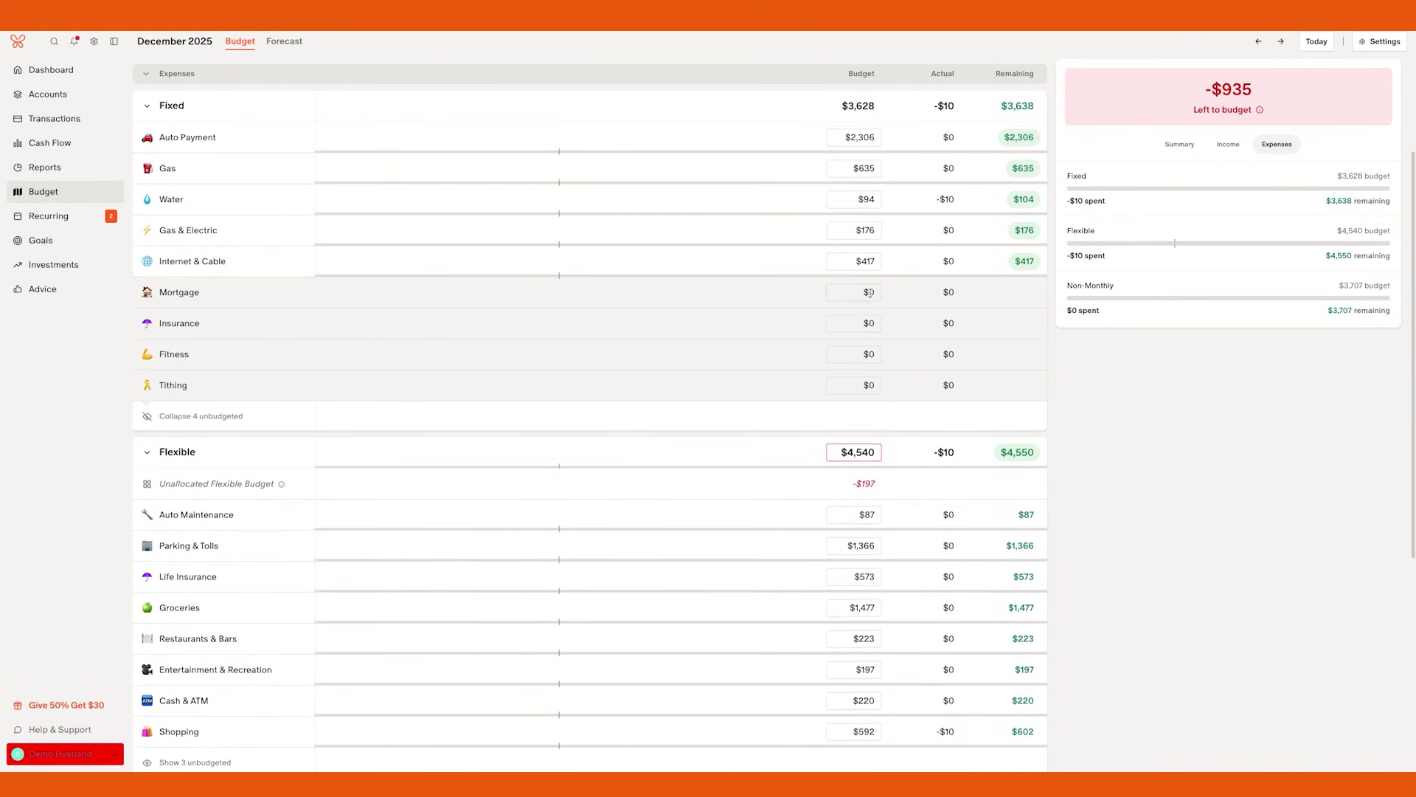
click(874, 292)
click(874, 323)
click(874, 354)
click(874, 385)
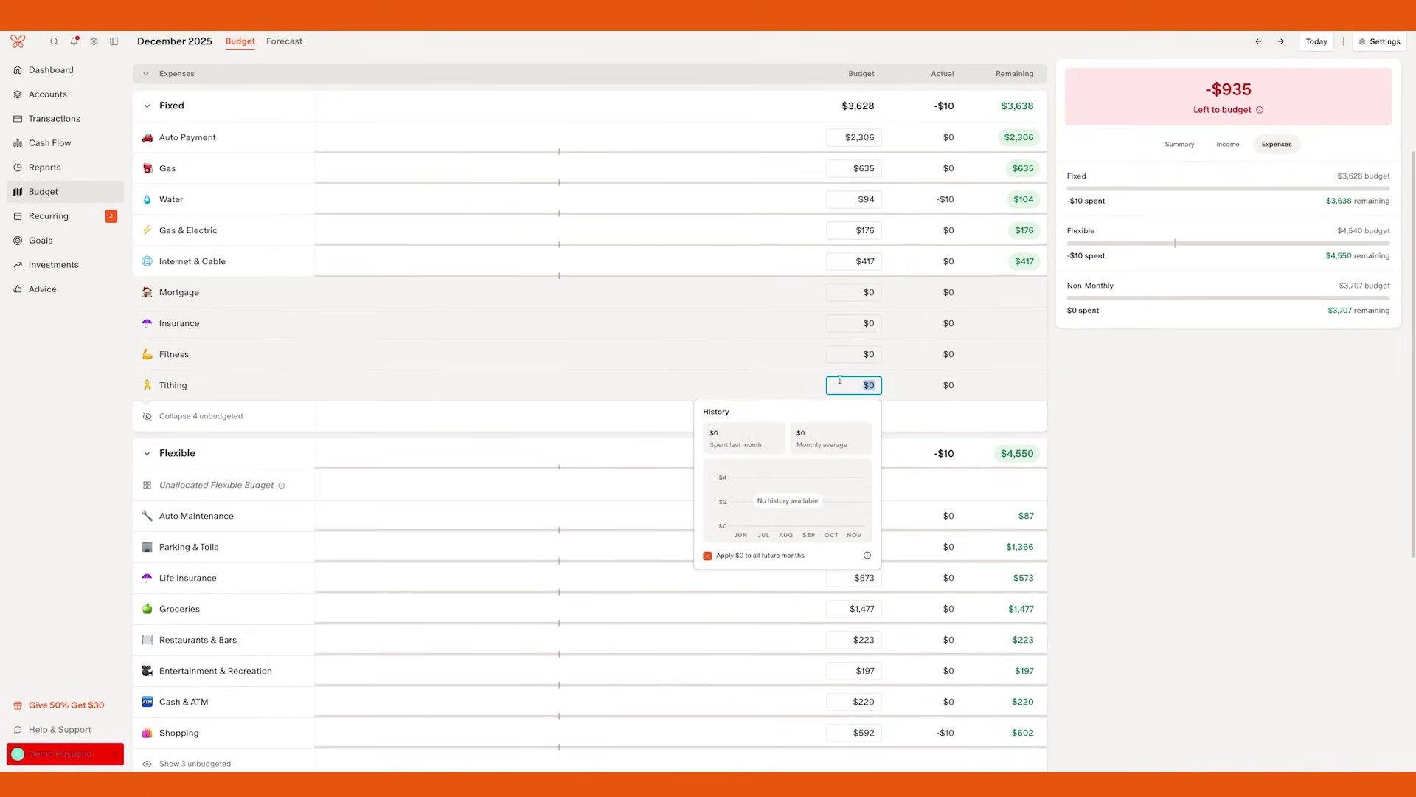
scroll(874, 385, down, 2)
Budget Auto Maintenance and Parking & Tolls at monthly averages and set Life Insurance to $0.
click(859, 359)
click(841, 402)
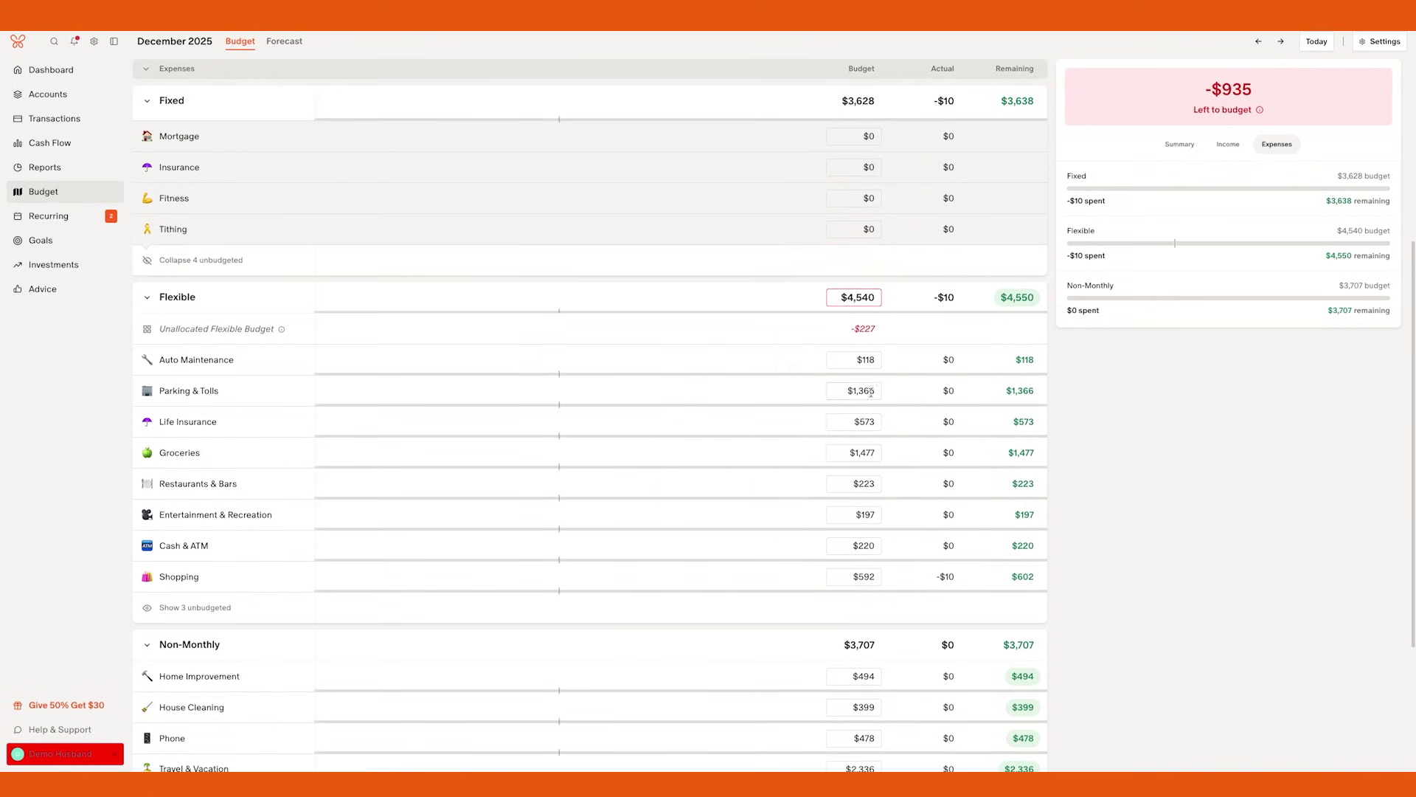
click(856, 391)
click(830, 443)
click(855, 421)
click(822, 480)
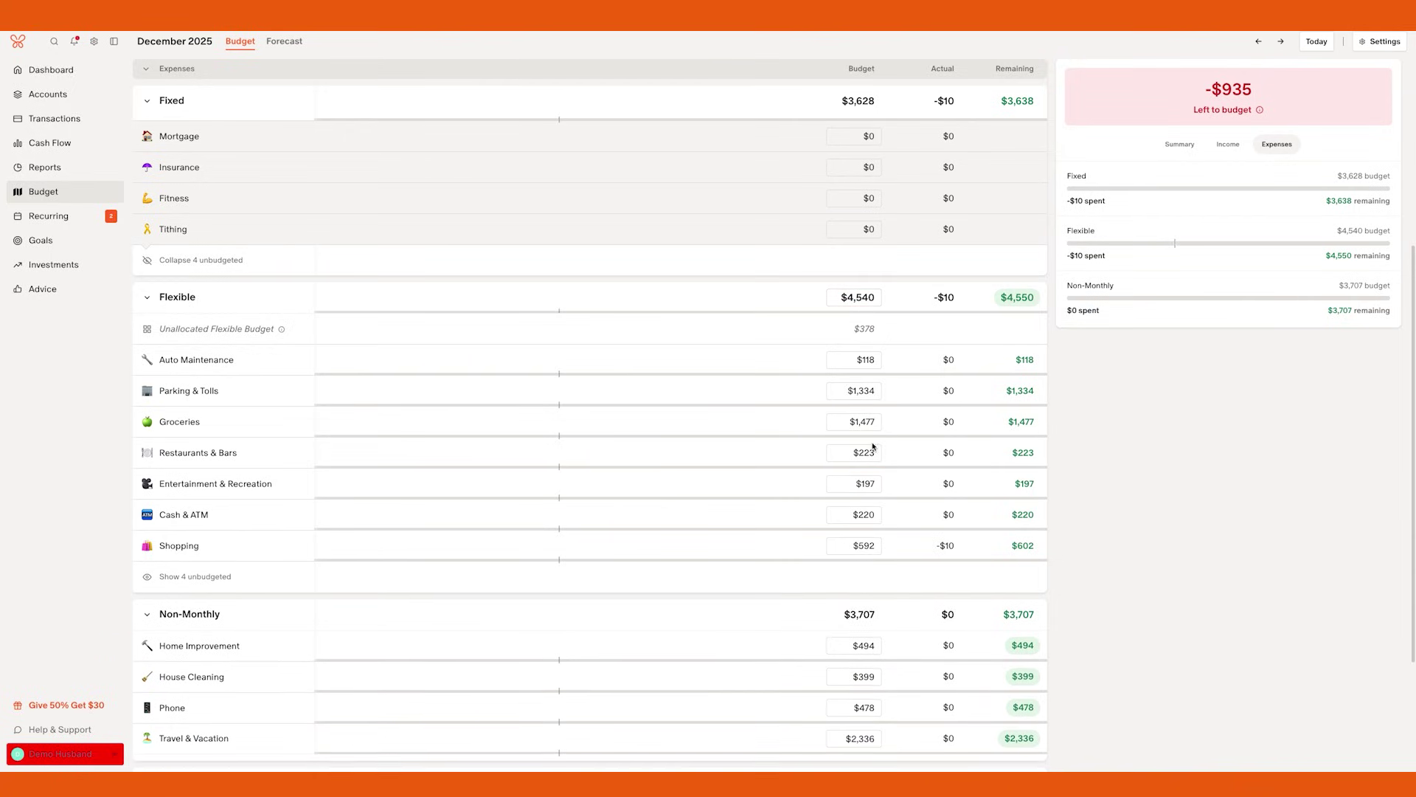
Budget Groceries, Restaurants & Bars and Entertainment & Recreation at monthly averages, and Cash & ATM at $0.
click(859, 421)
click(831, 476)
click(852, 454)
click(830, 506)
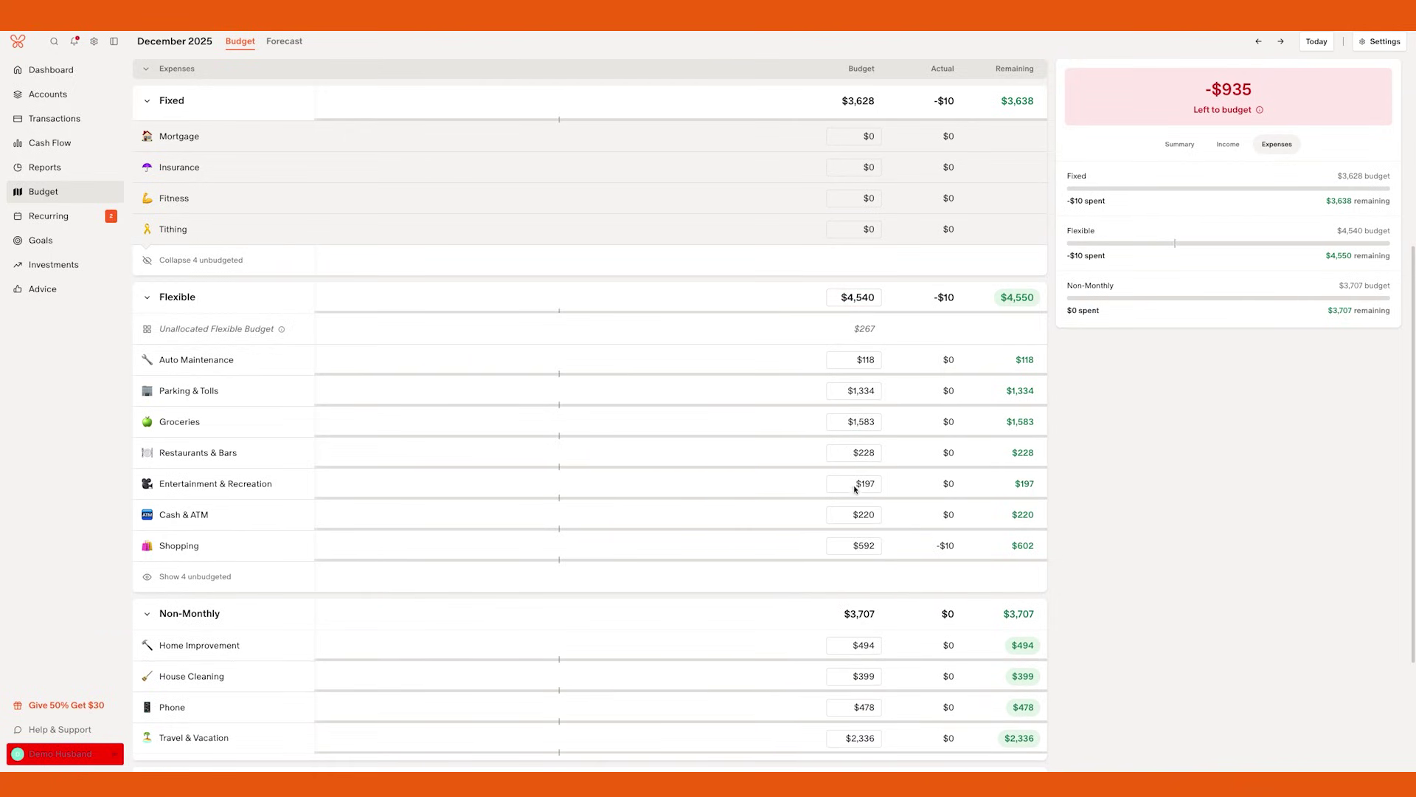
click(856, 483)
click(829, 526)
click(856, 514)
click(830, 566)
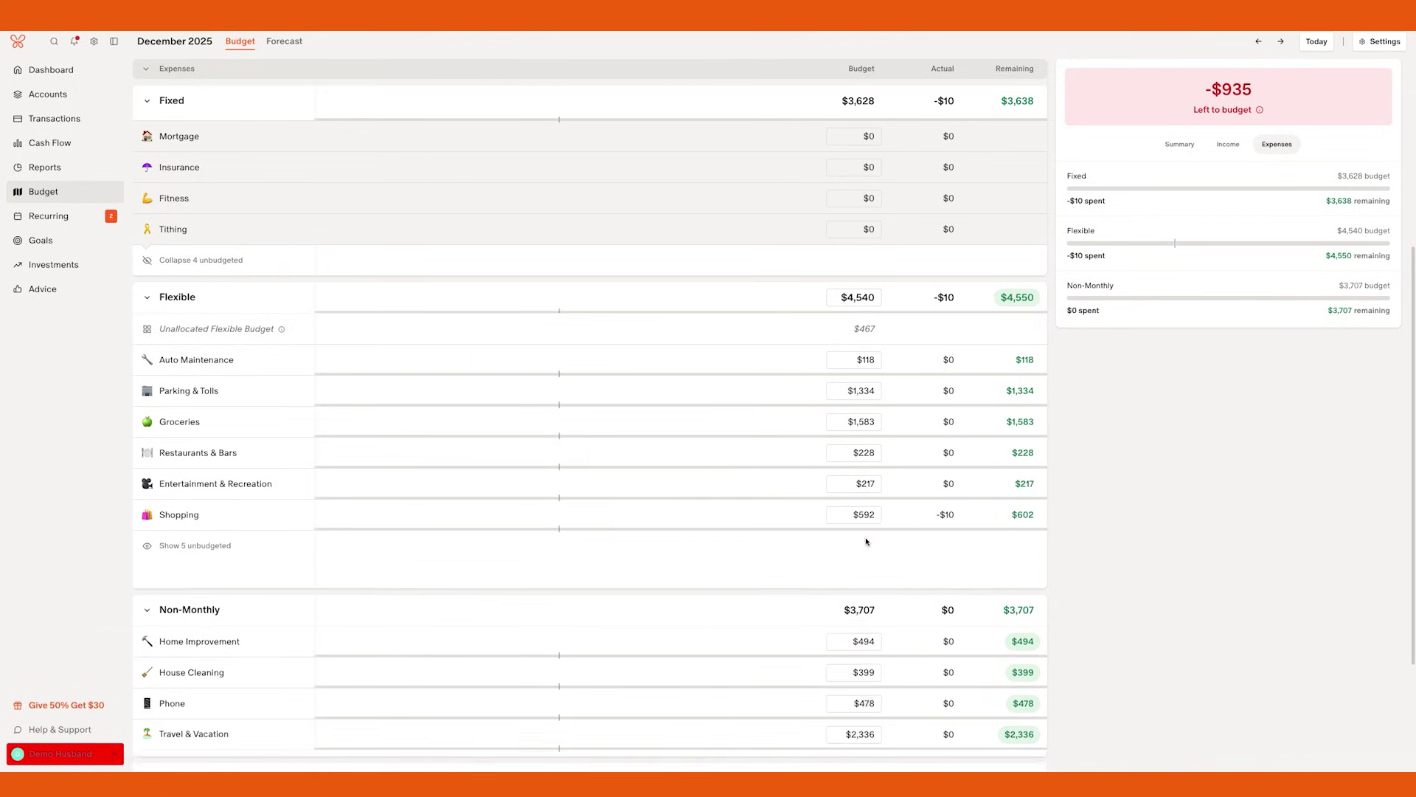
Review the remaining flexible category histories, set the Flexible budget to its $4,082 average, and collapse it.
click(253, 547)
click(871, 576)
click(873, 606)
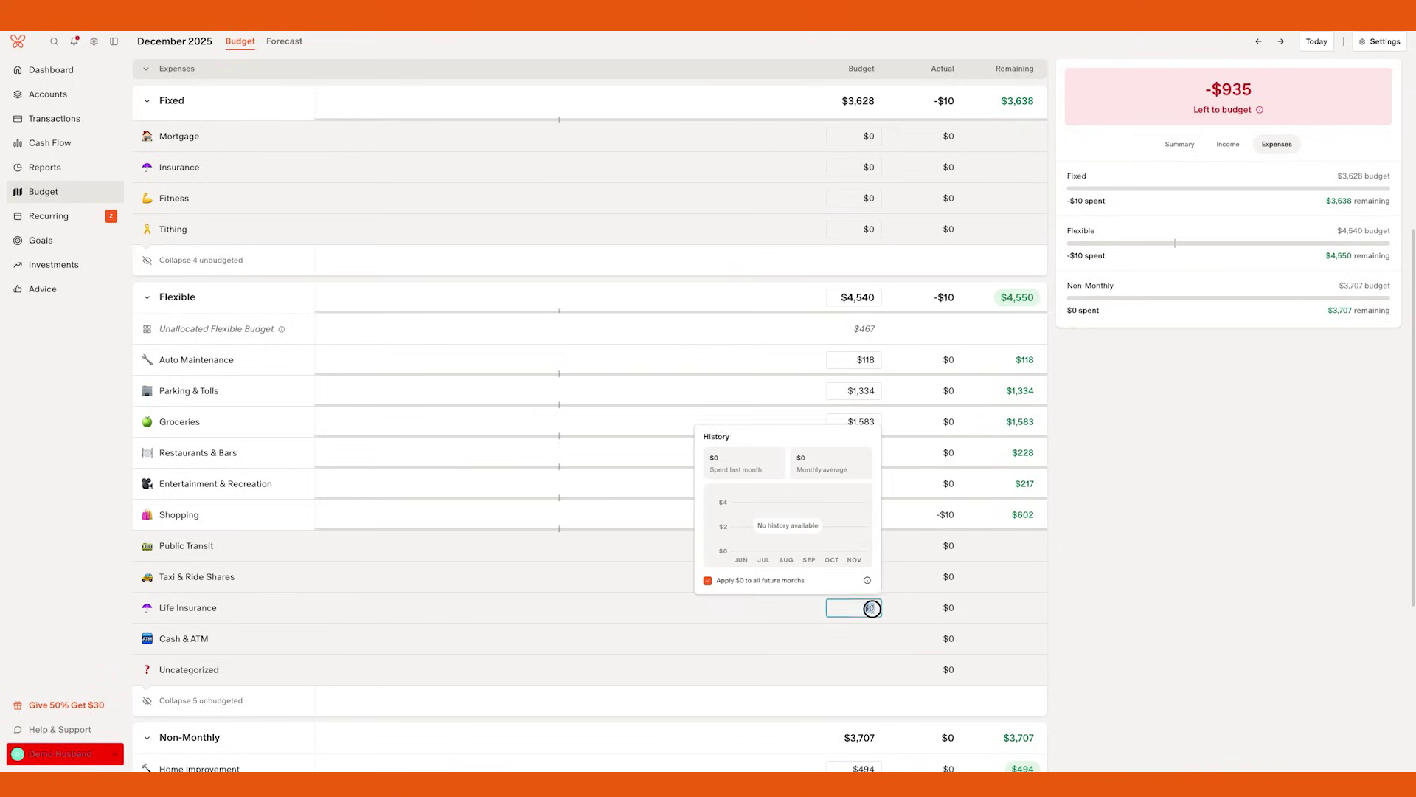
click(871, 637)
click(877, 669)
click(864, 297)
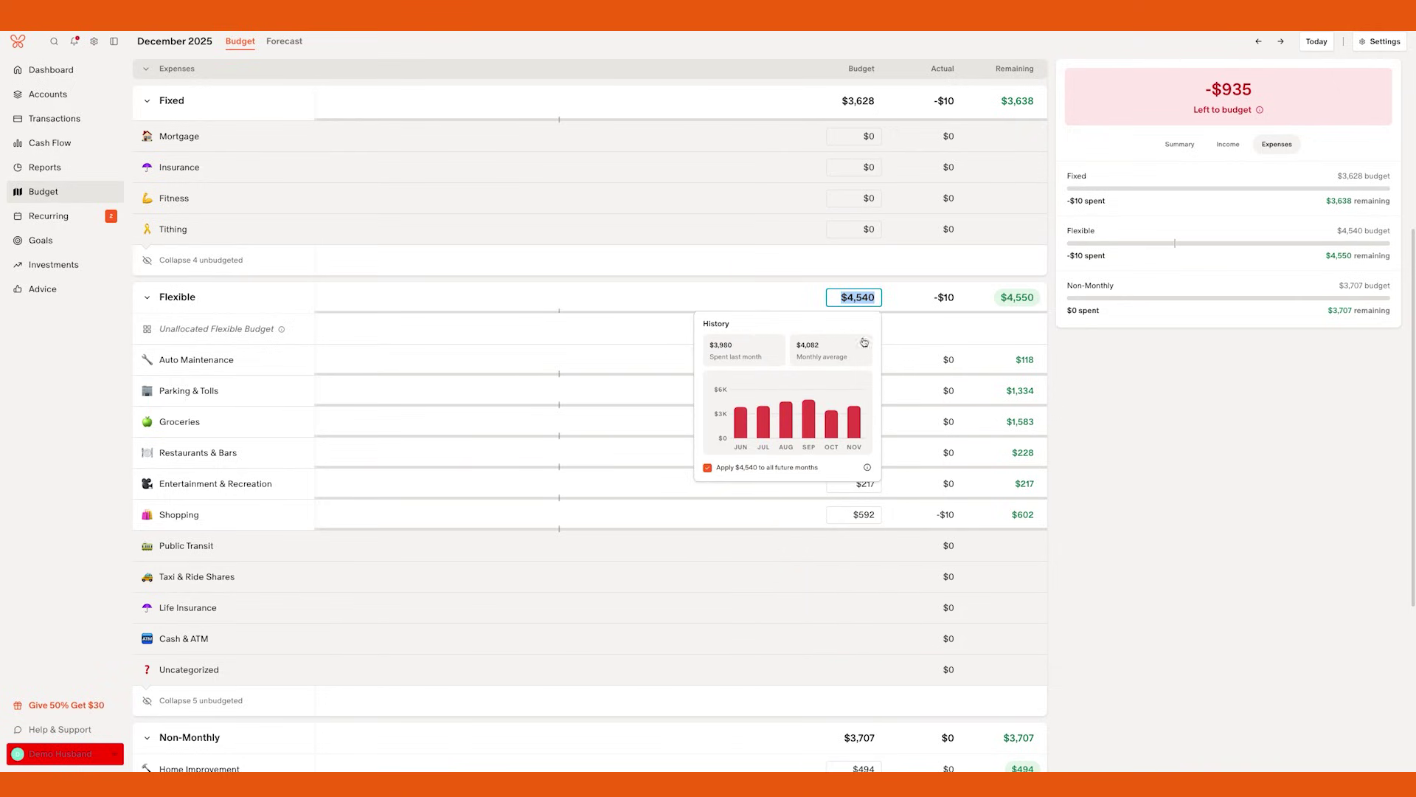
click(830, 350)
click(164, 297)
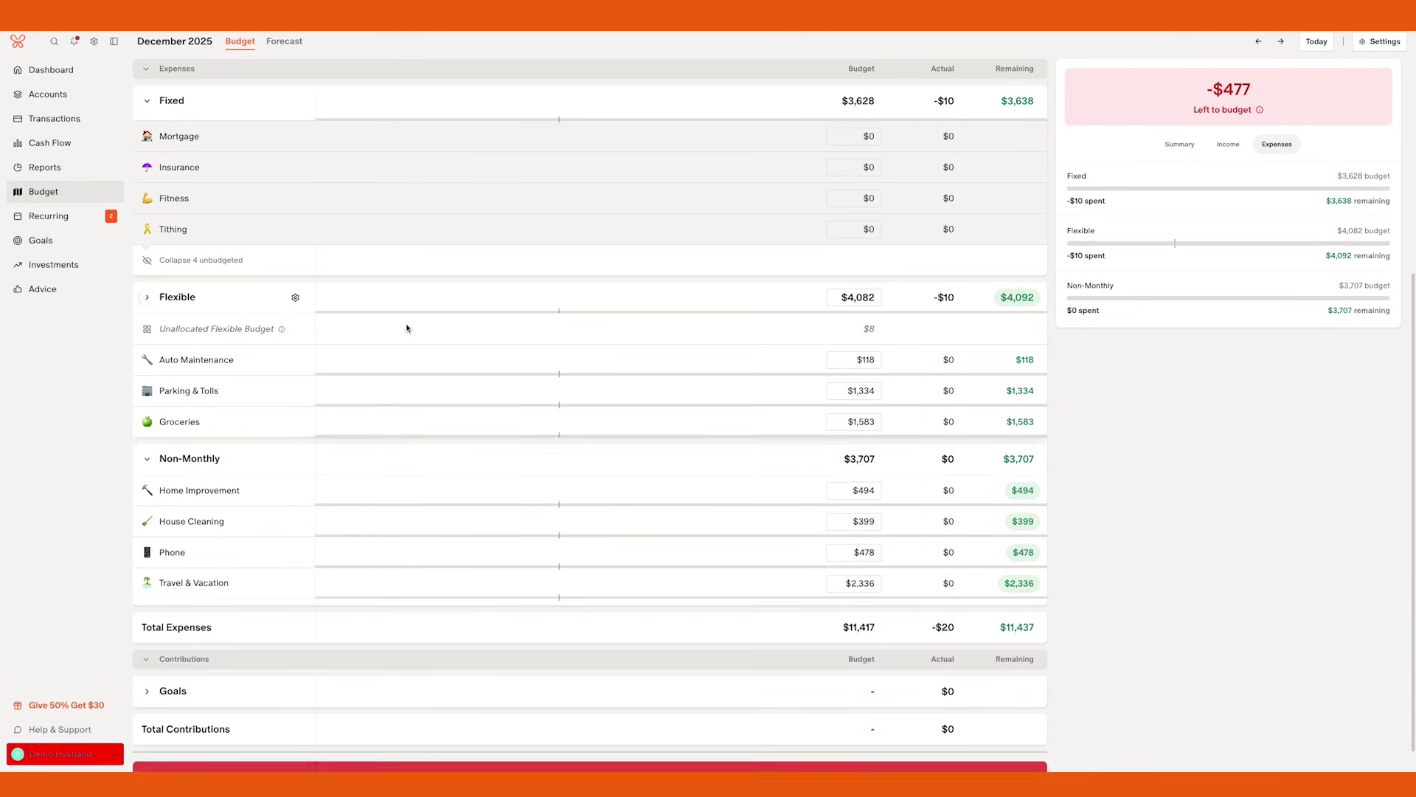
Budget Home Improvement, House Cleaning, Phone and Travel & Vacation at their monthly averages.
click(863, 457)
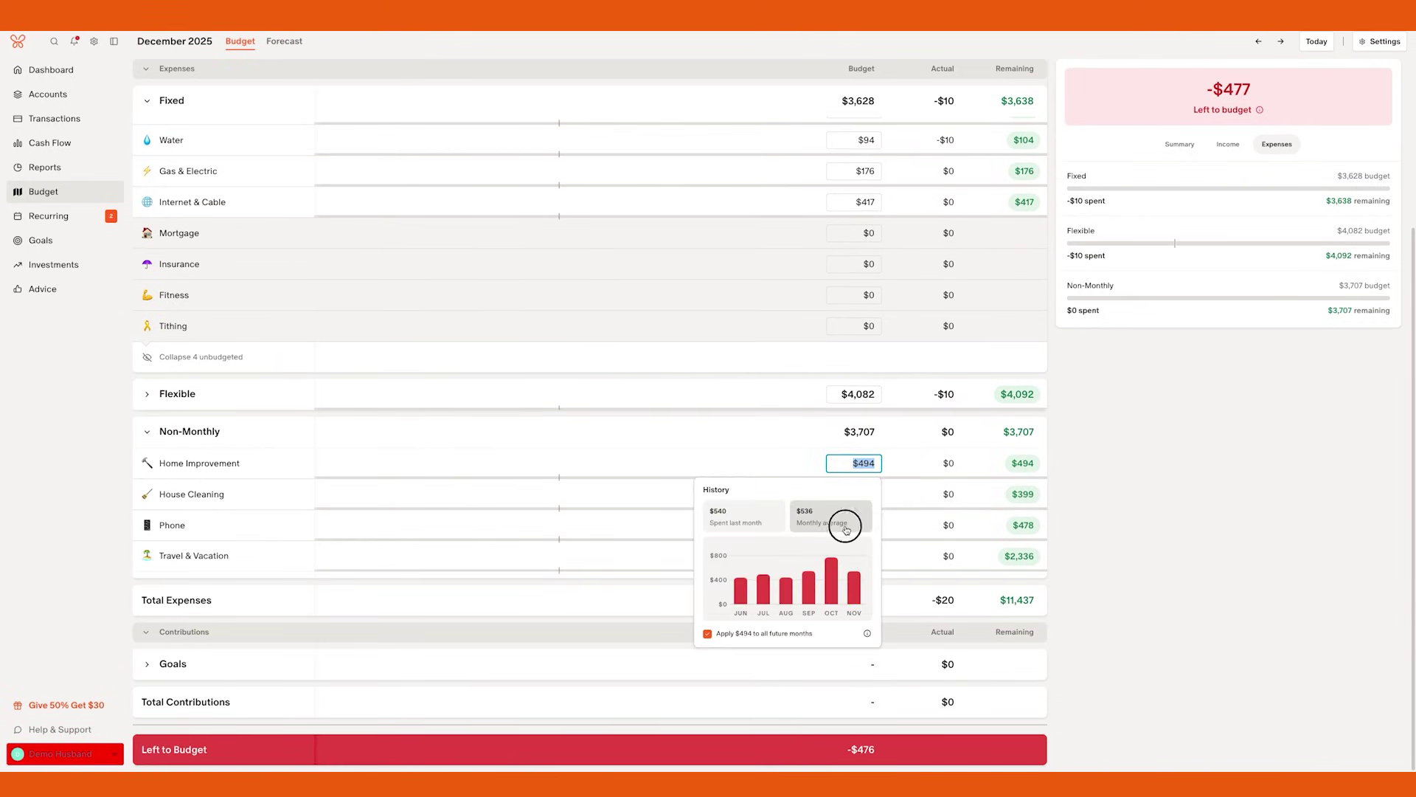
click(828, 511)
key(Tab)
click(823, 548)
click(873, 525)
click(822, 579)
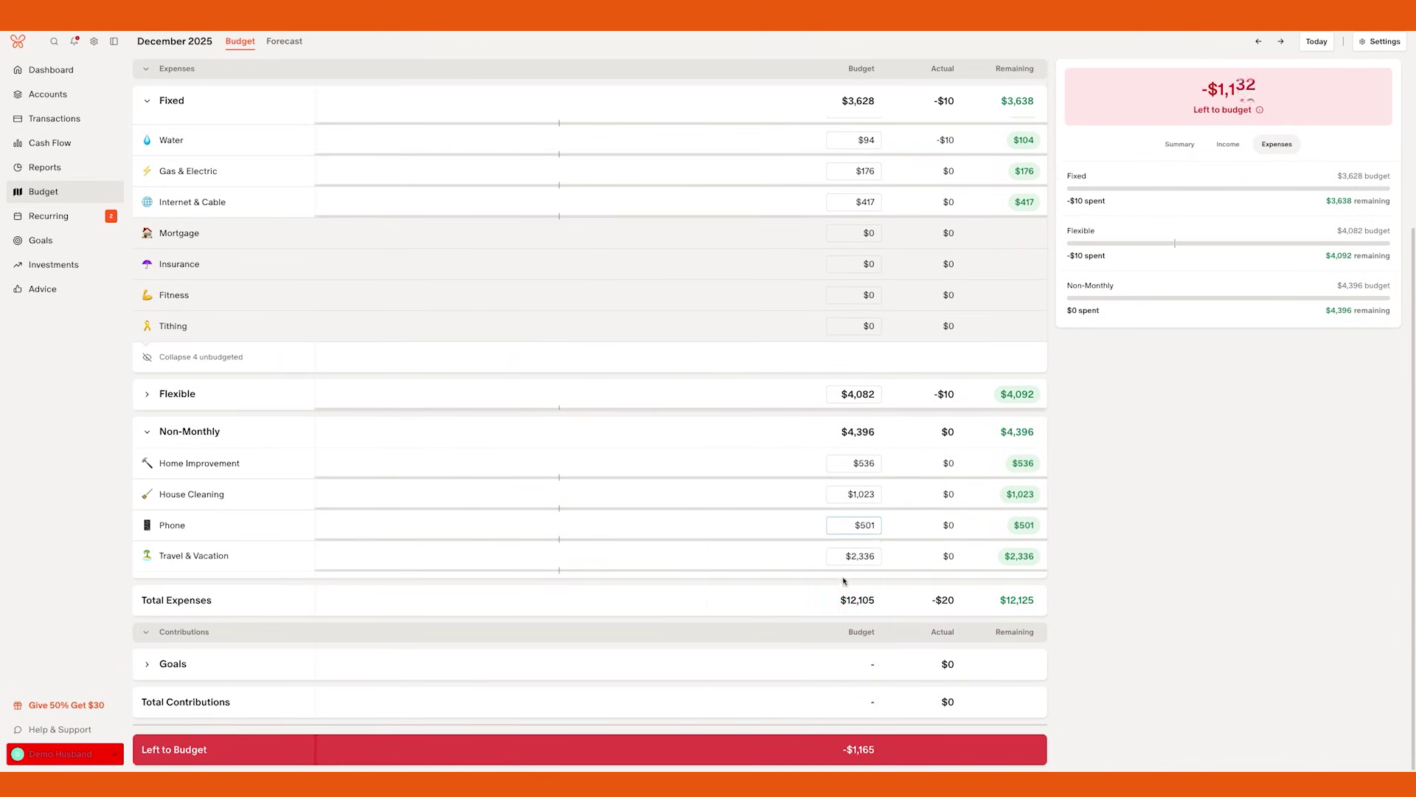
key(Tab)
click(823, 610)
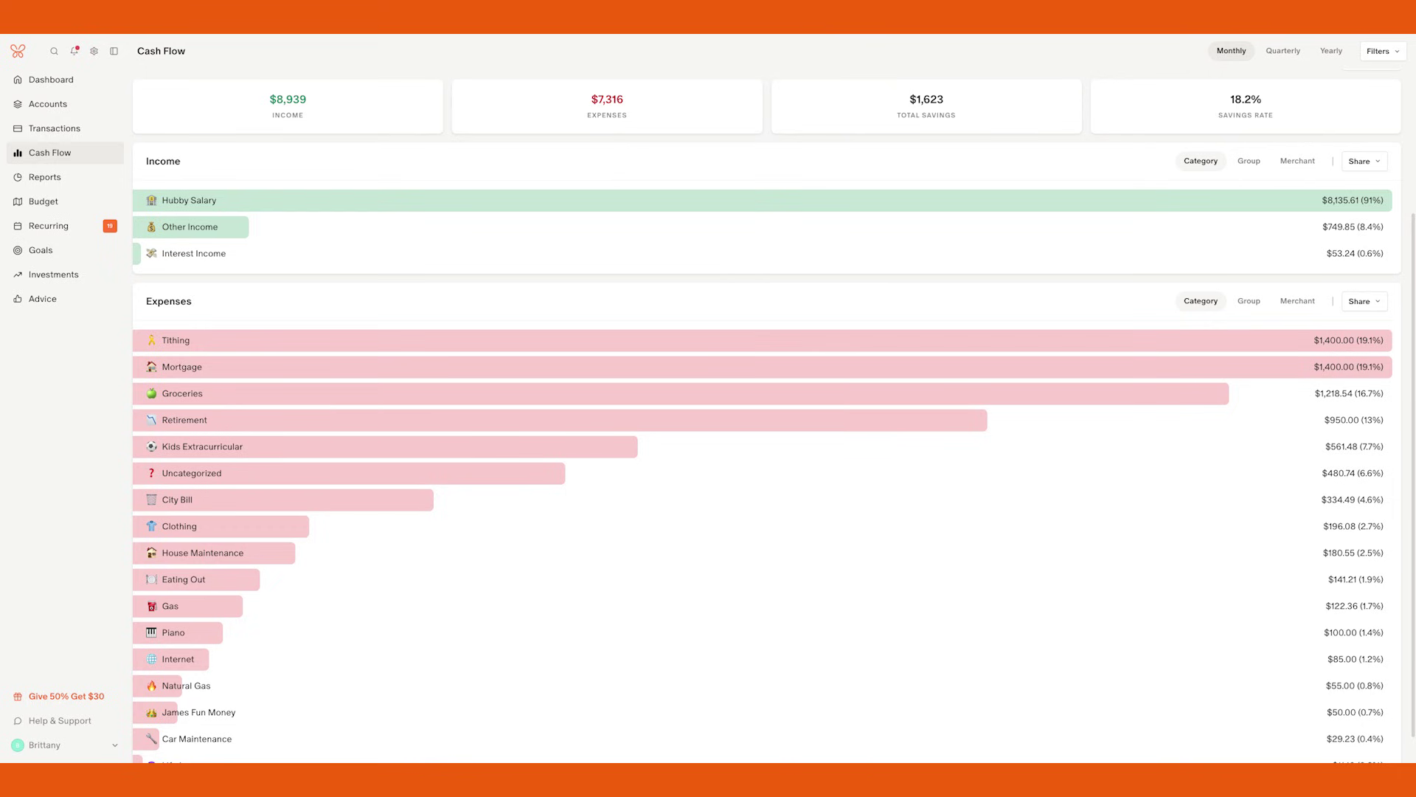
Open Reports to view the cash-flow sankey for Jan 1 – Dec 10, 2025.
click(44, 177)
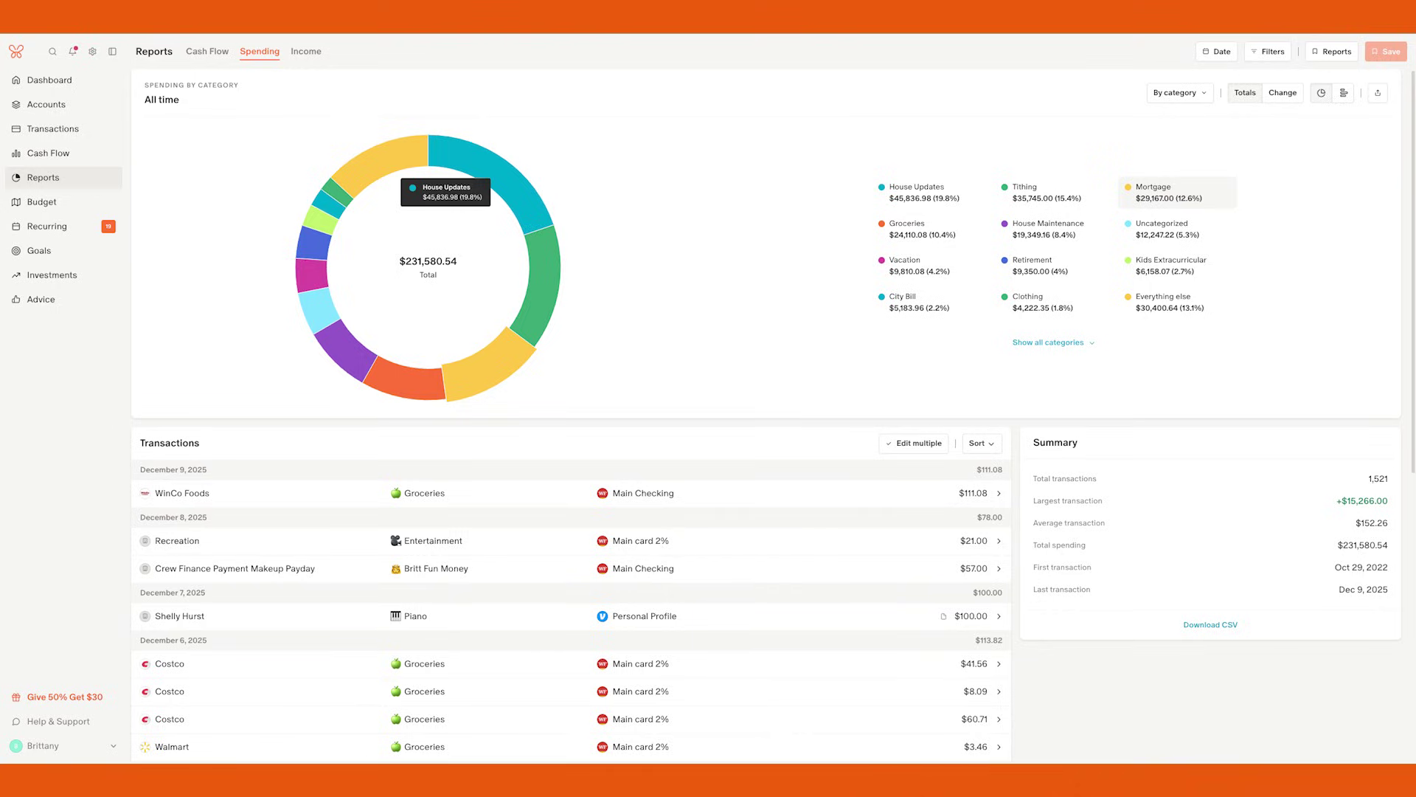
Switch the Spending report to a bar chart of all-time spending by category.
click(1344, 92)
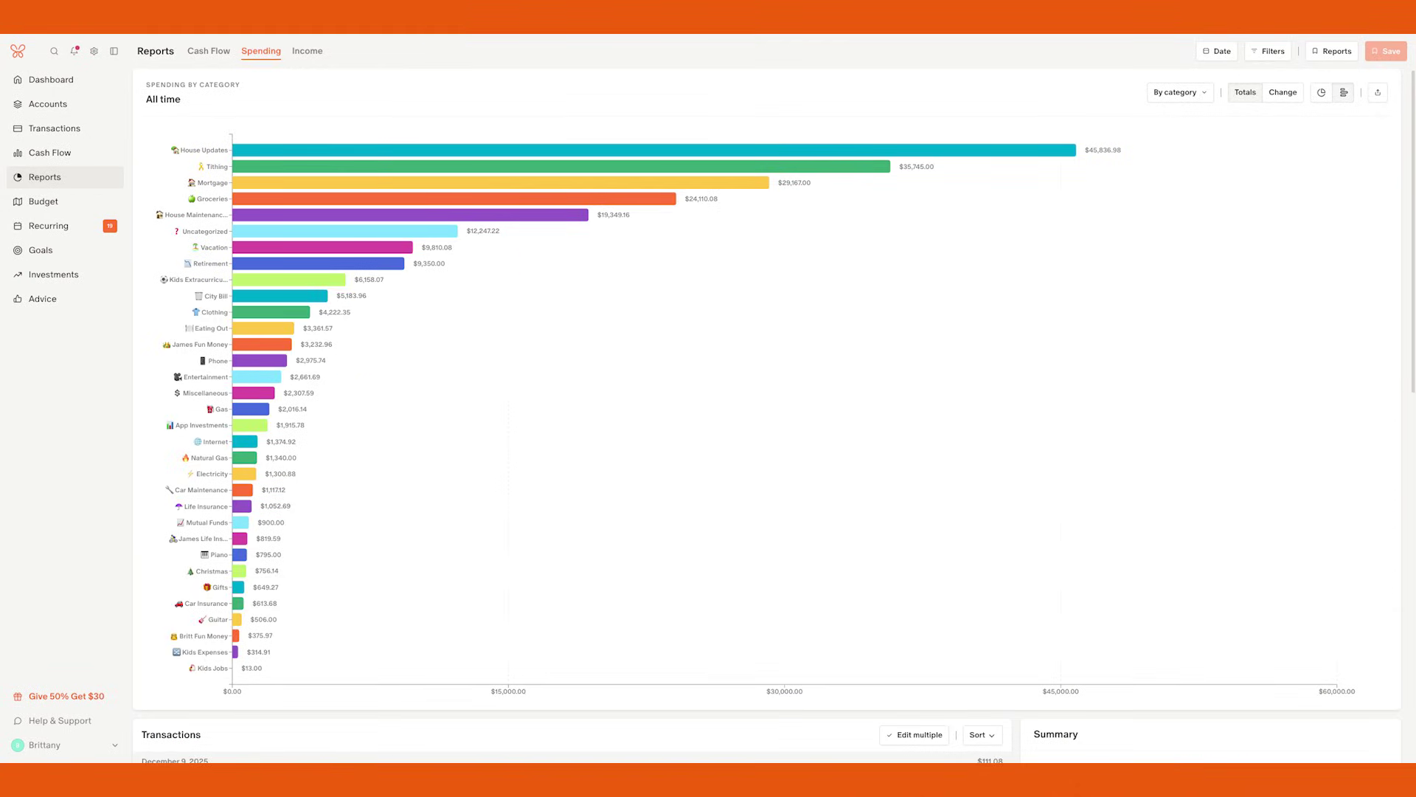